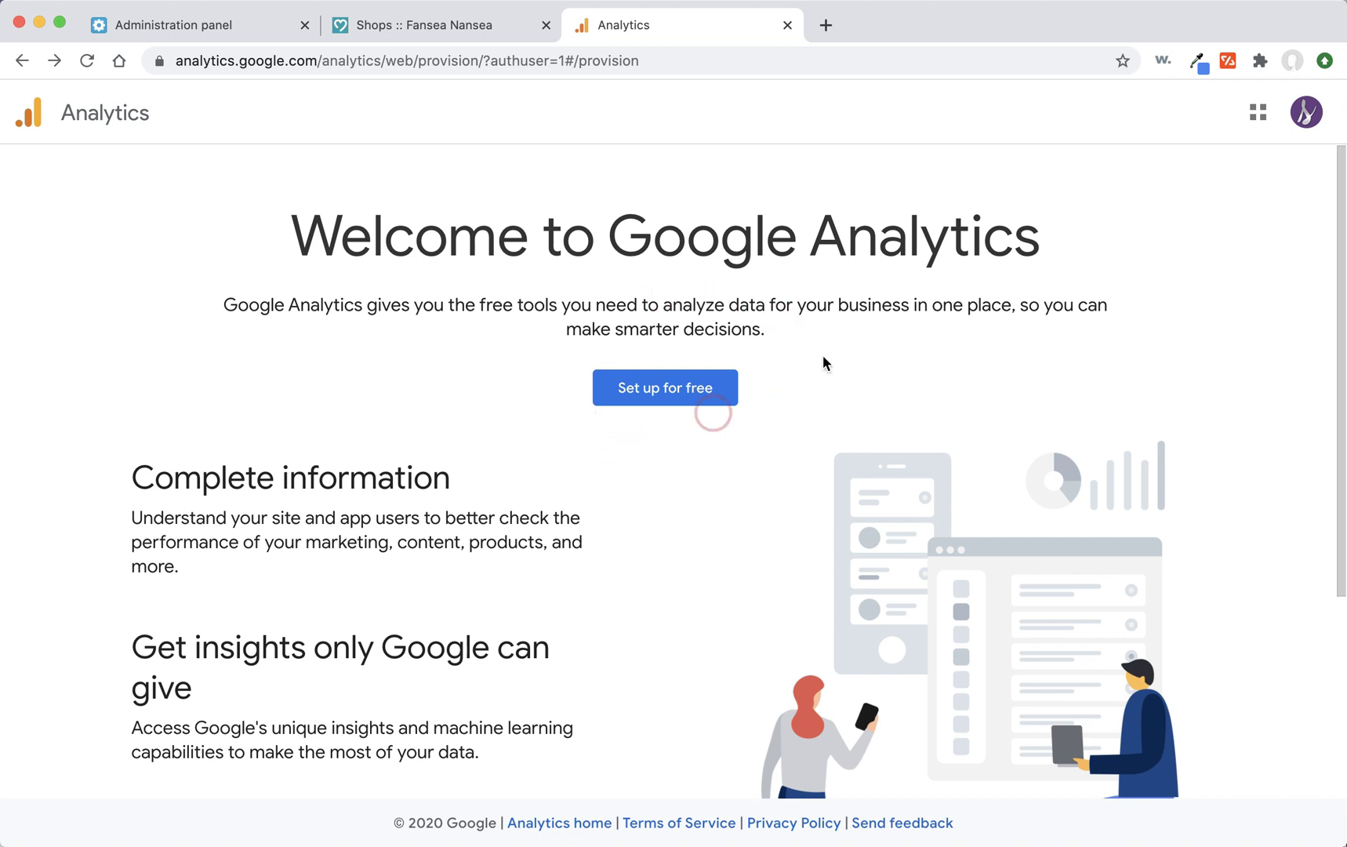
- Start a free Analytics account named Fansea Nansea, copied from the shop's title
click(673, 388)
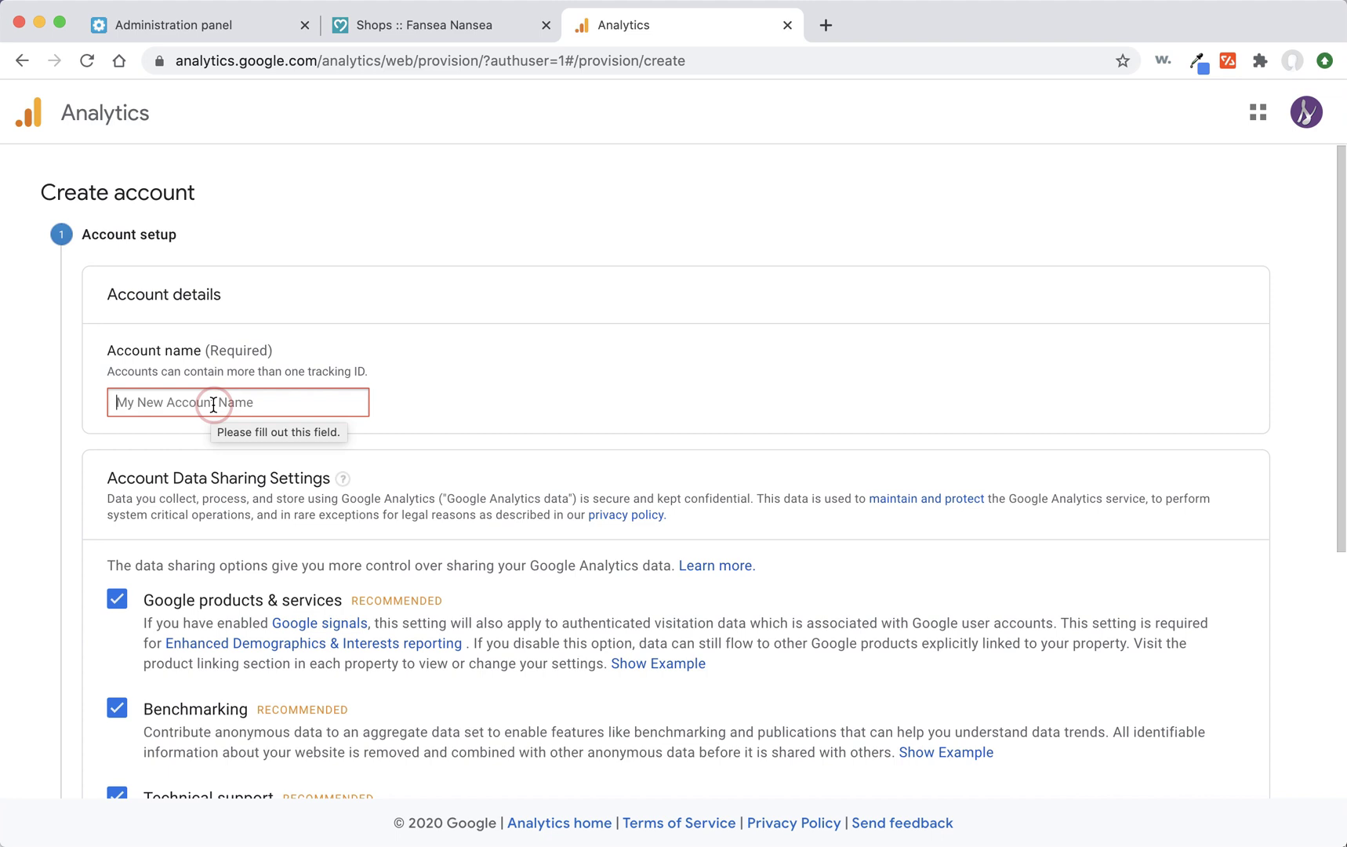
click(428, 30)
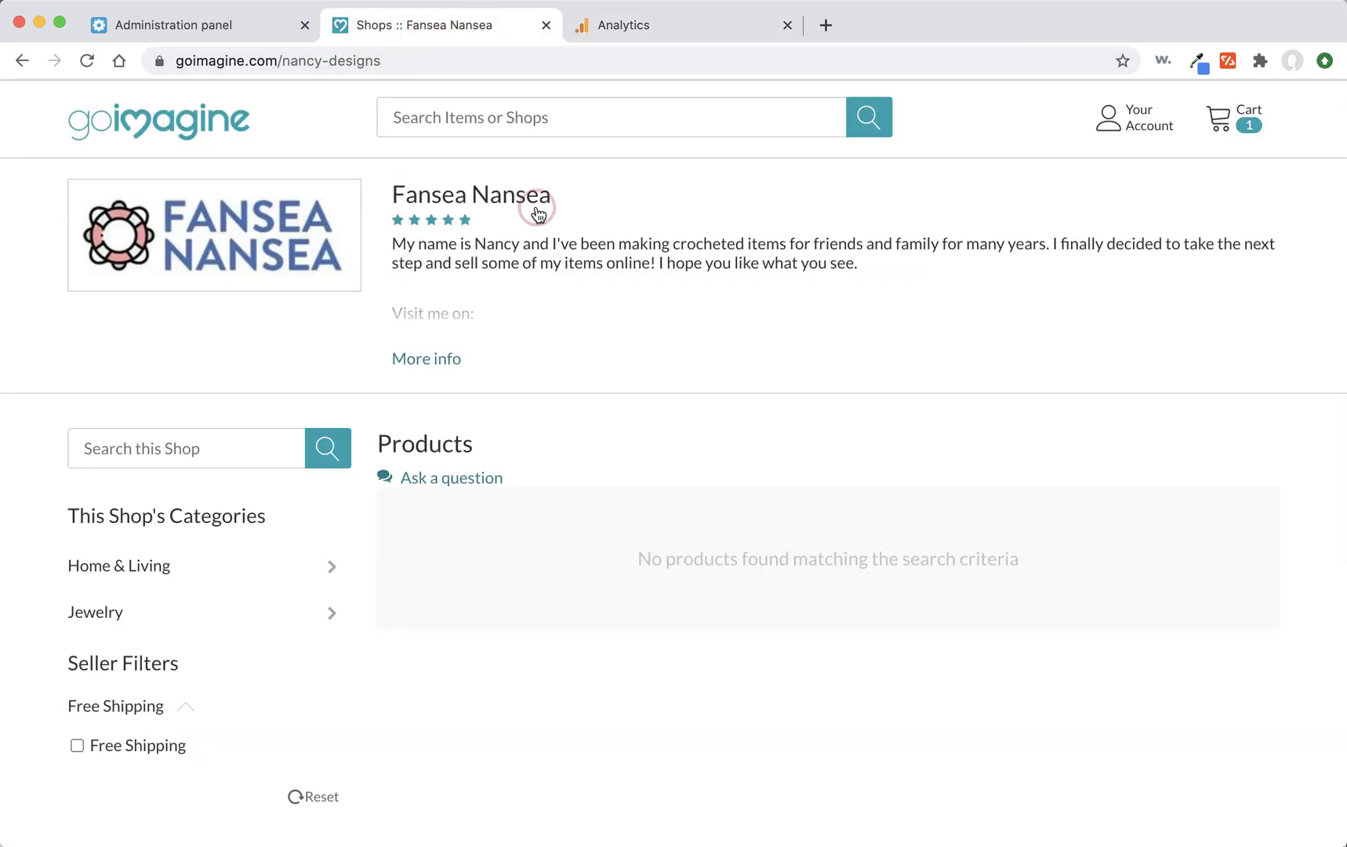
drag(552, 194, 395, 196)
key(ctrl+c)
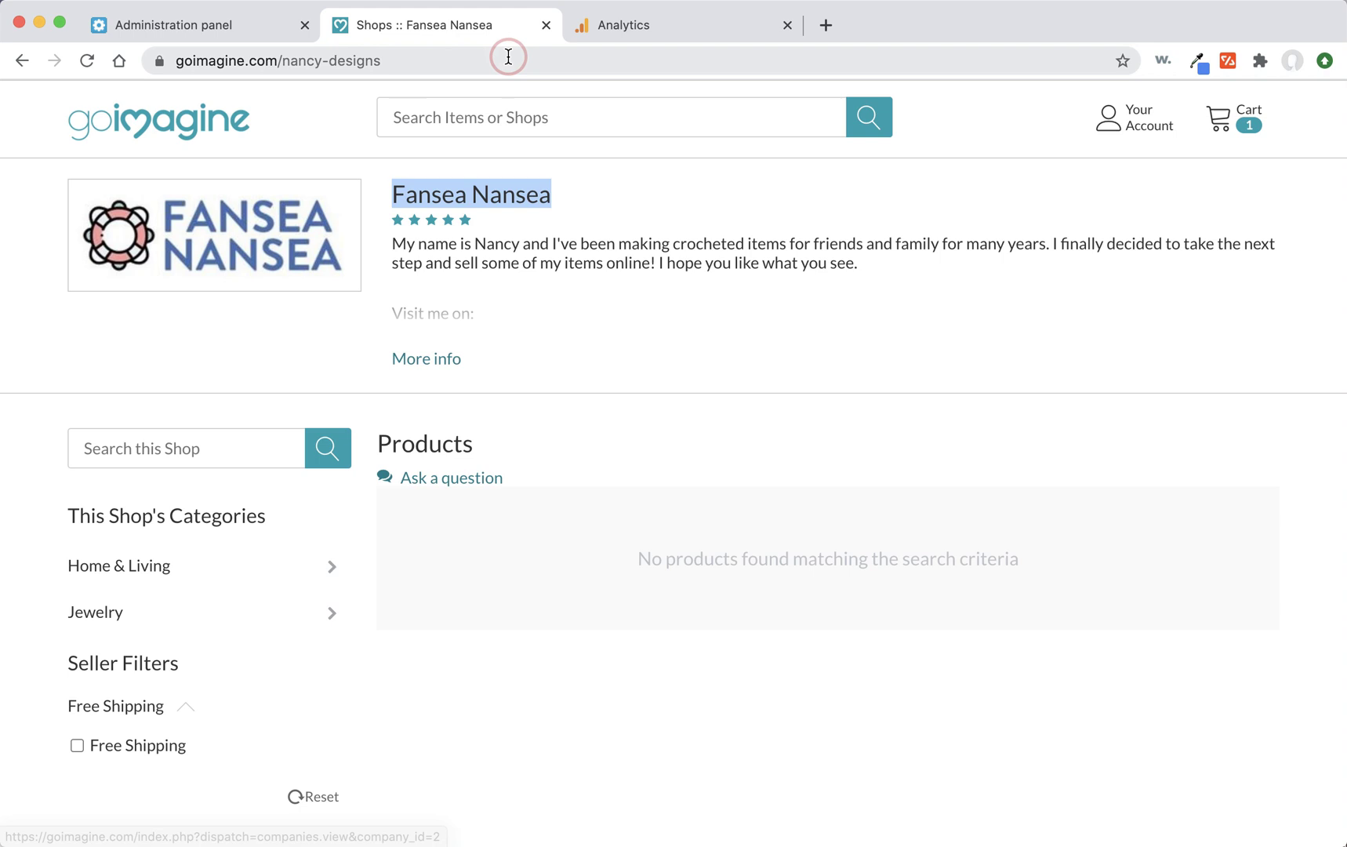
click(670, 22)
click(185, 398)
key(ctrl+v)
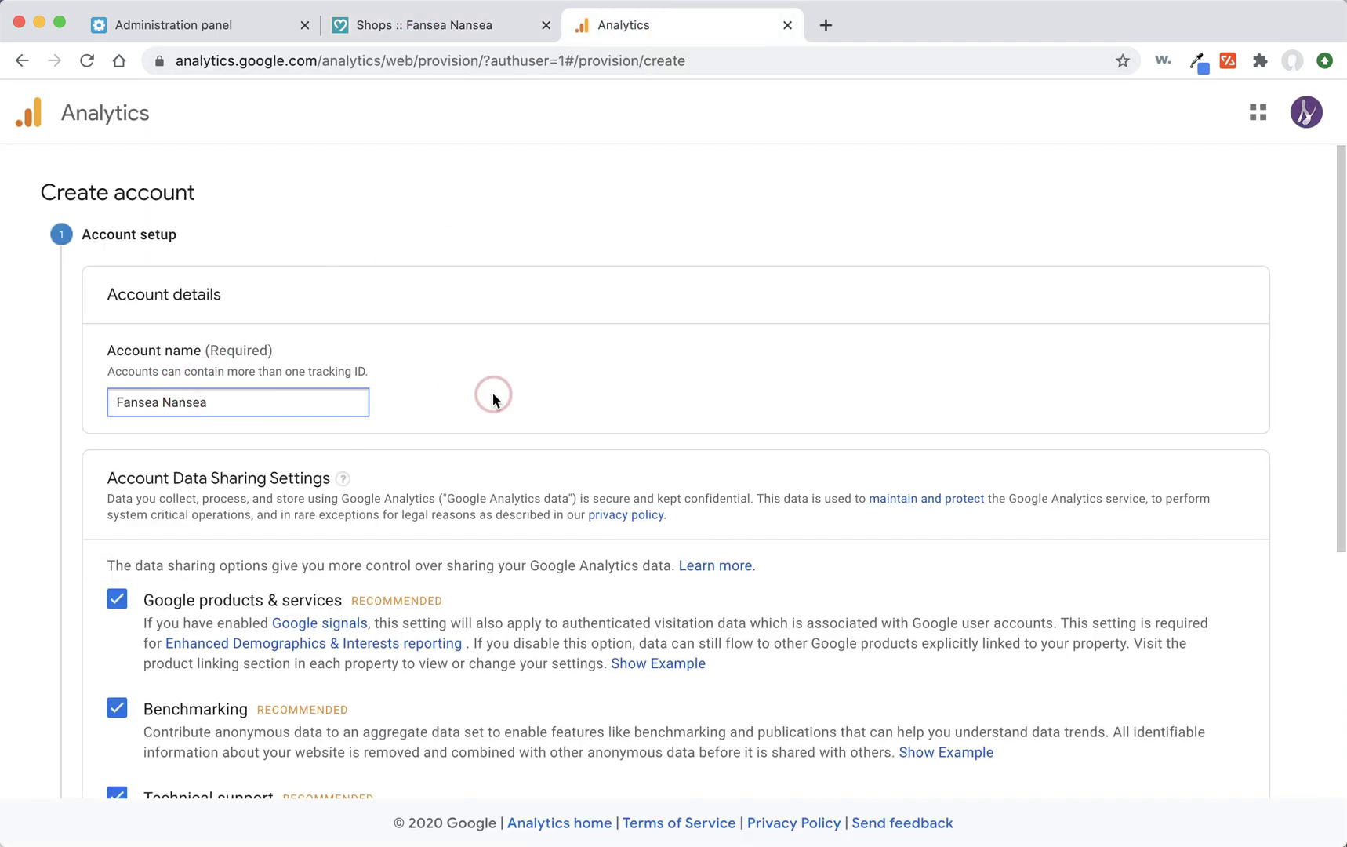
- Keep the recommended data-sharing settings and continue to the next step
scroll(493, 392, down, 5)
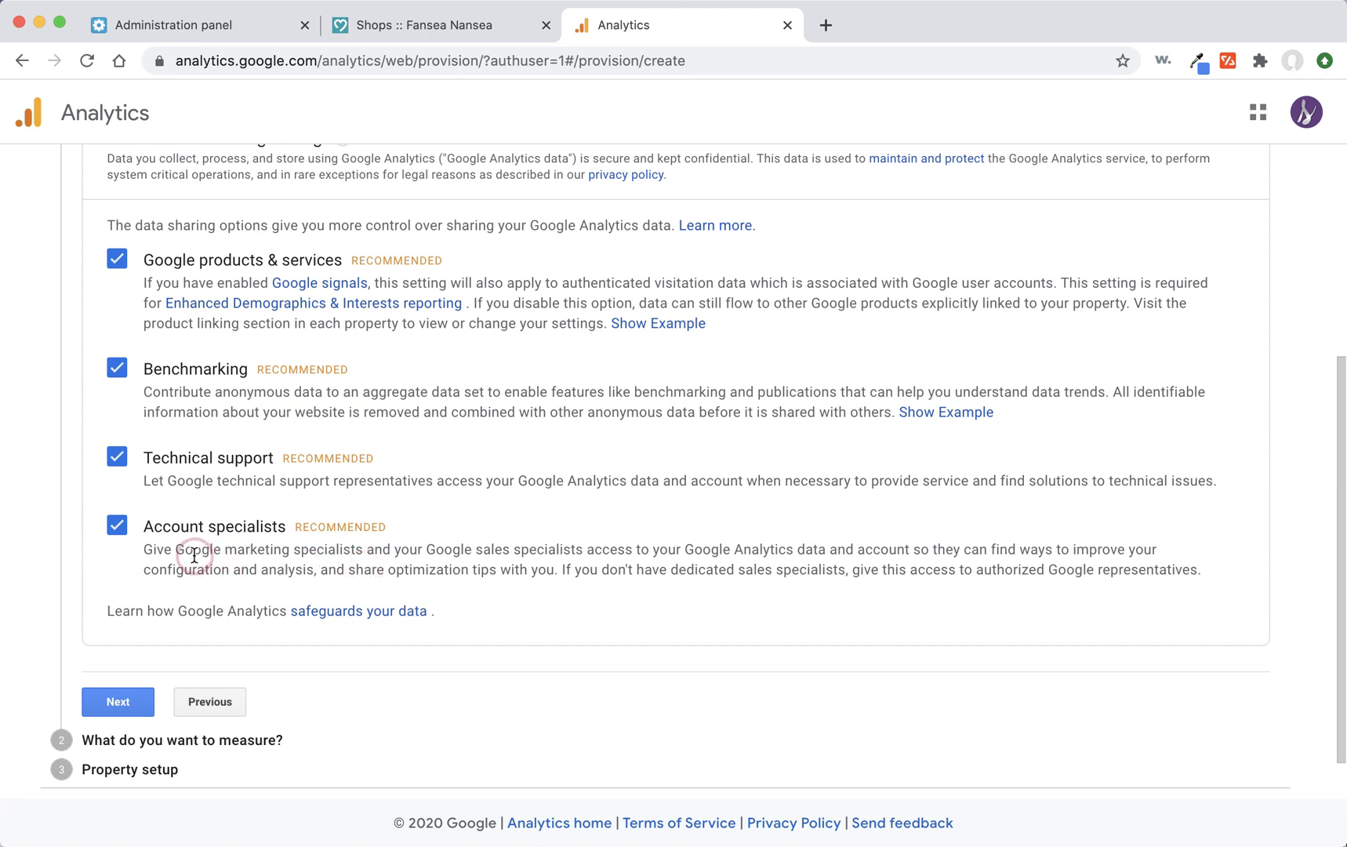
scroll(247, 300, down, 2)
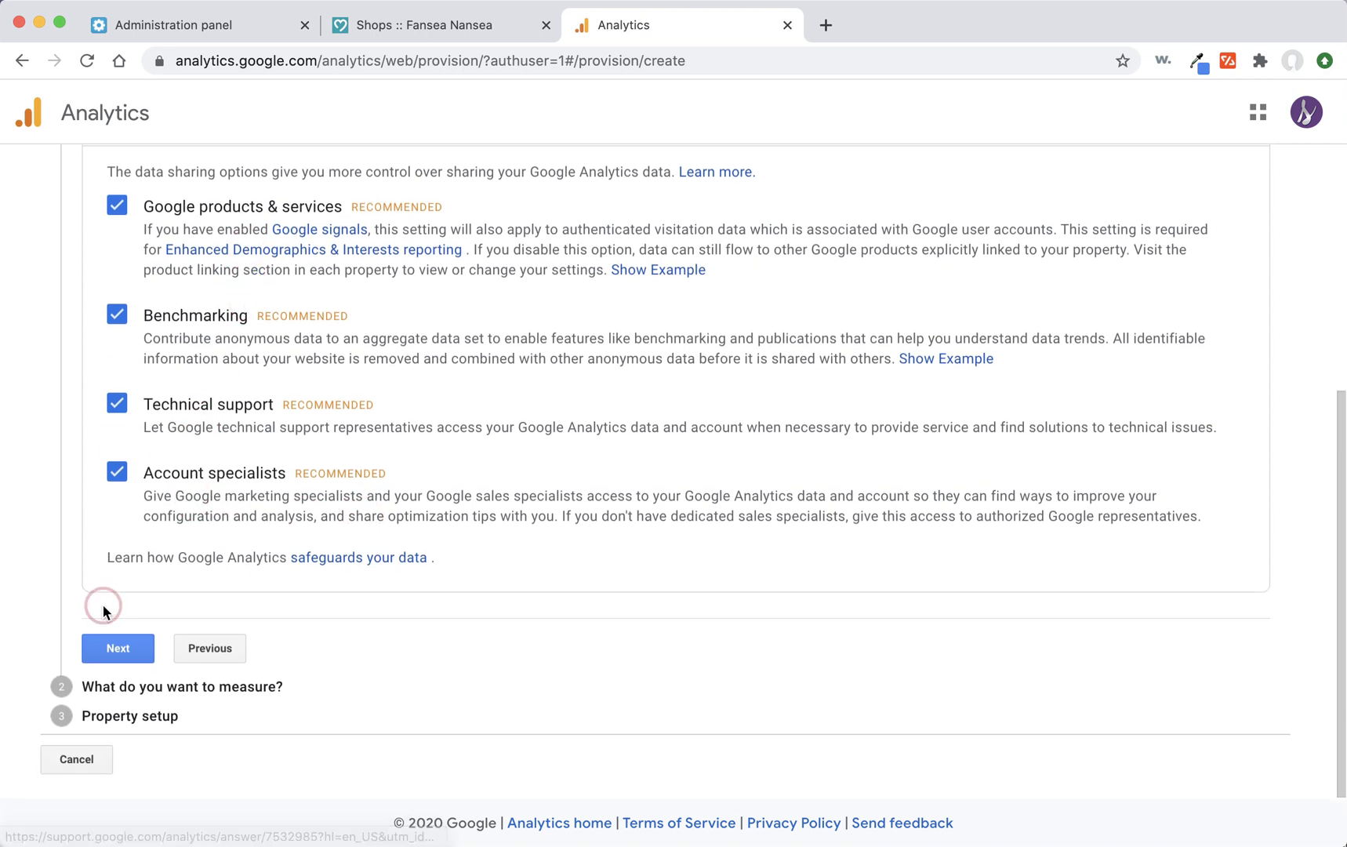
click(116, 651)
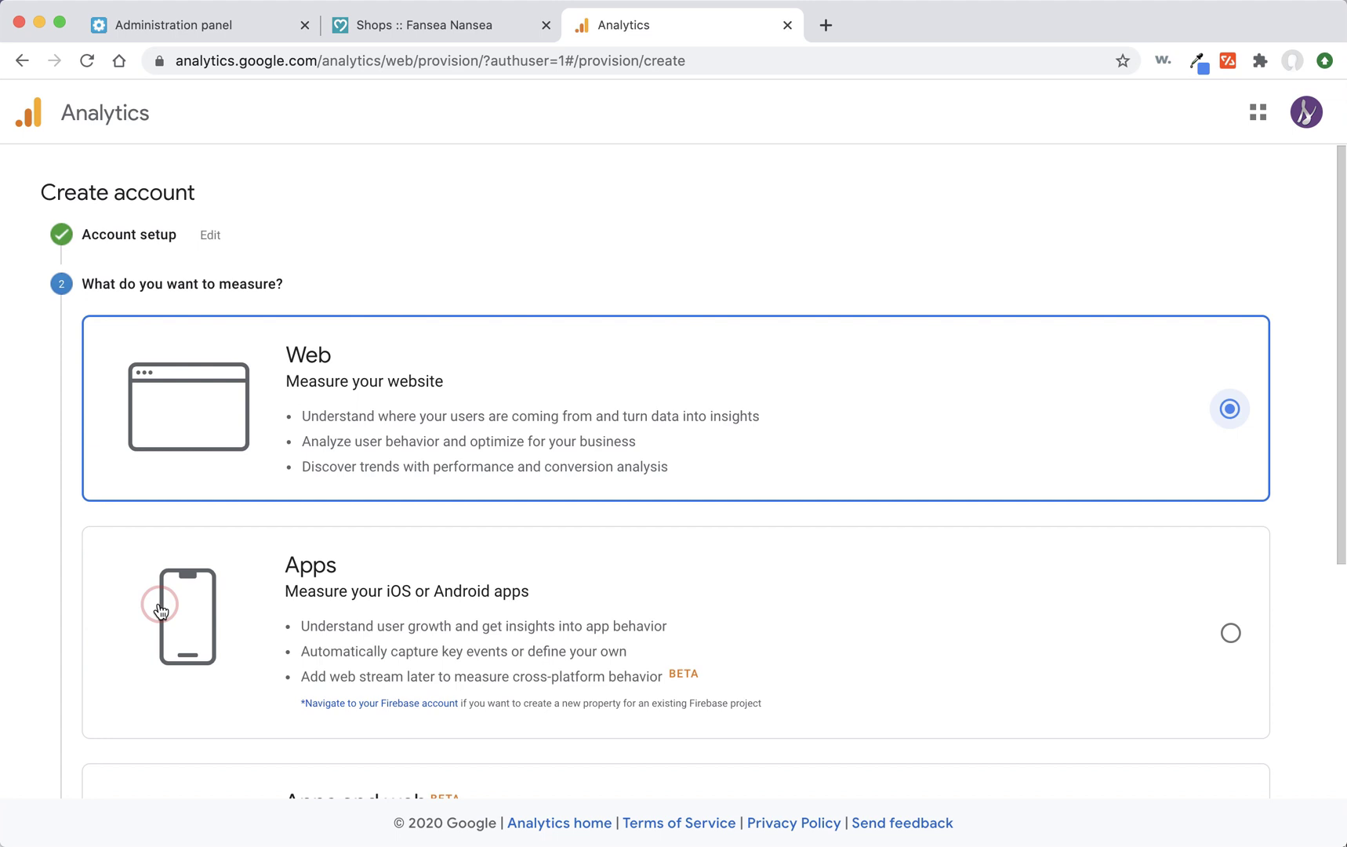
- Choose Web as what to measure and advance to property setup
click(484, 460)
scroll(484, 461, down, 4)
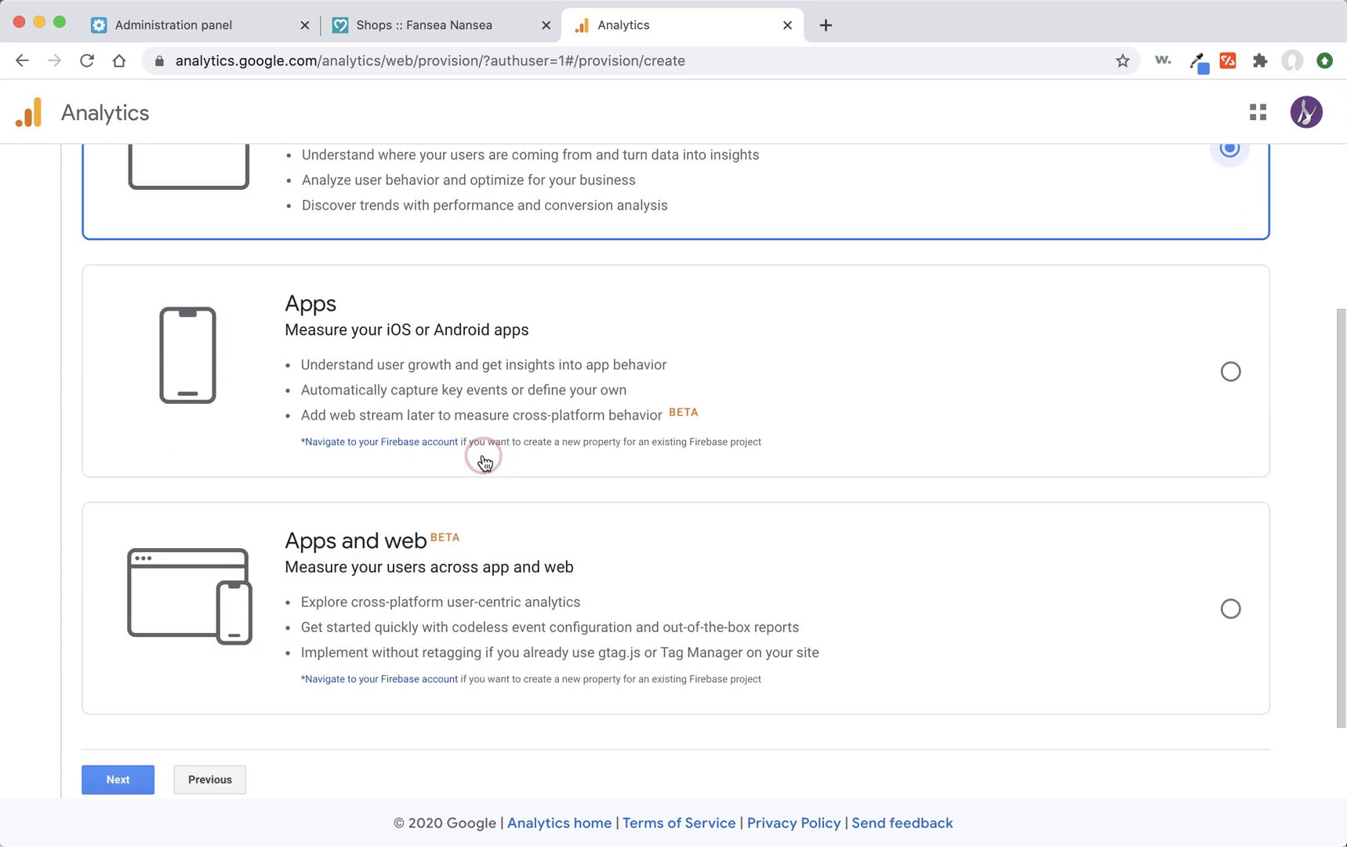
scroll(484, 461, up, 2)
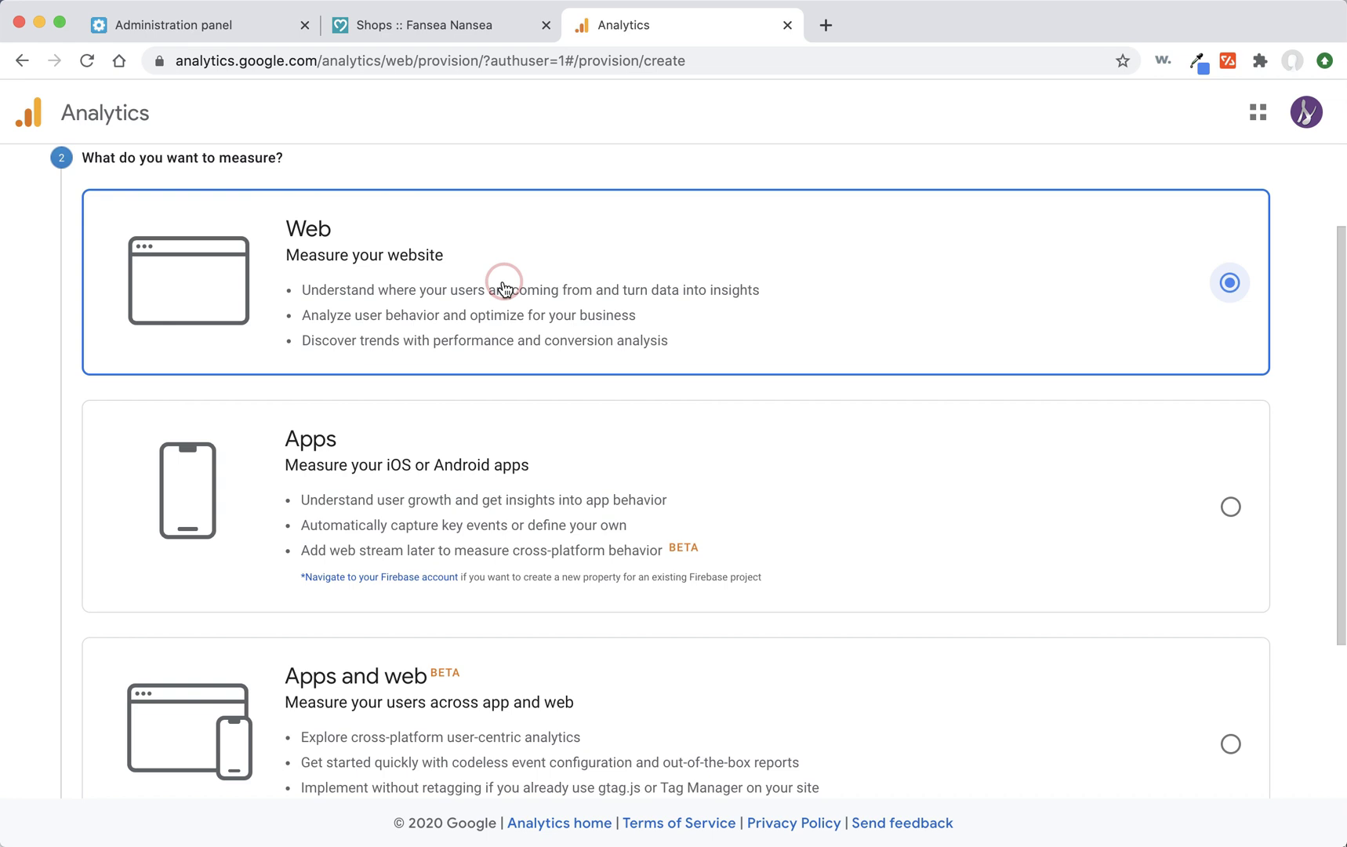
scroll(503, 287, down, 3)
click(133, 674)
click(186, 424)
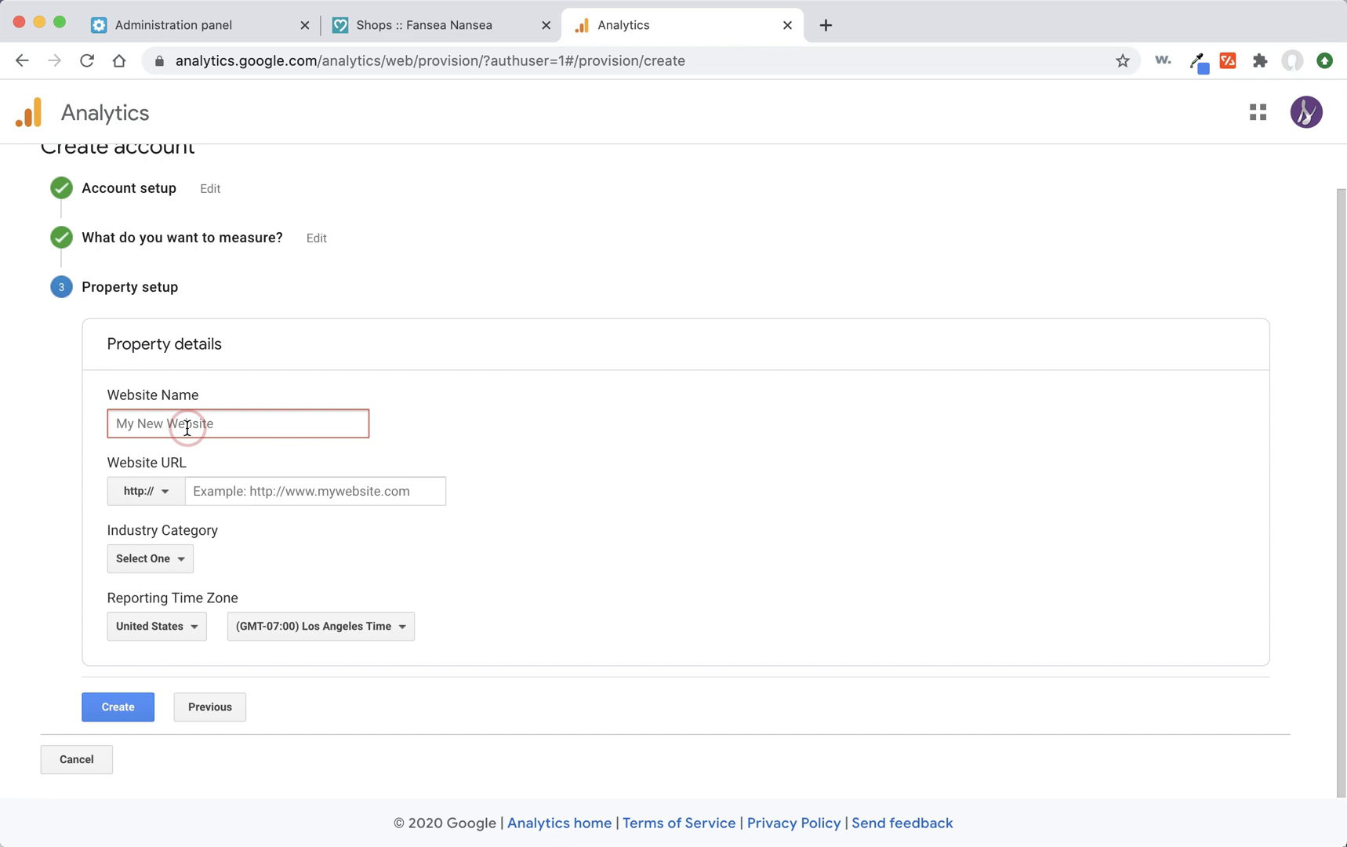
- Enter Goimagine as the property's Website Name
text(Goimagine)
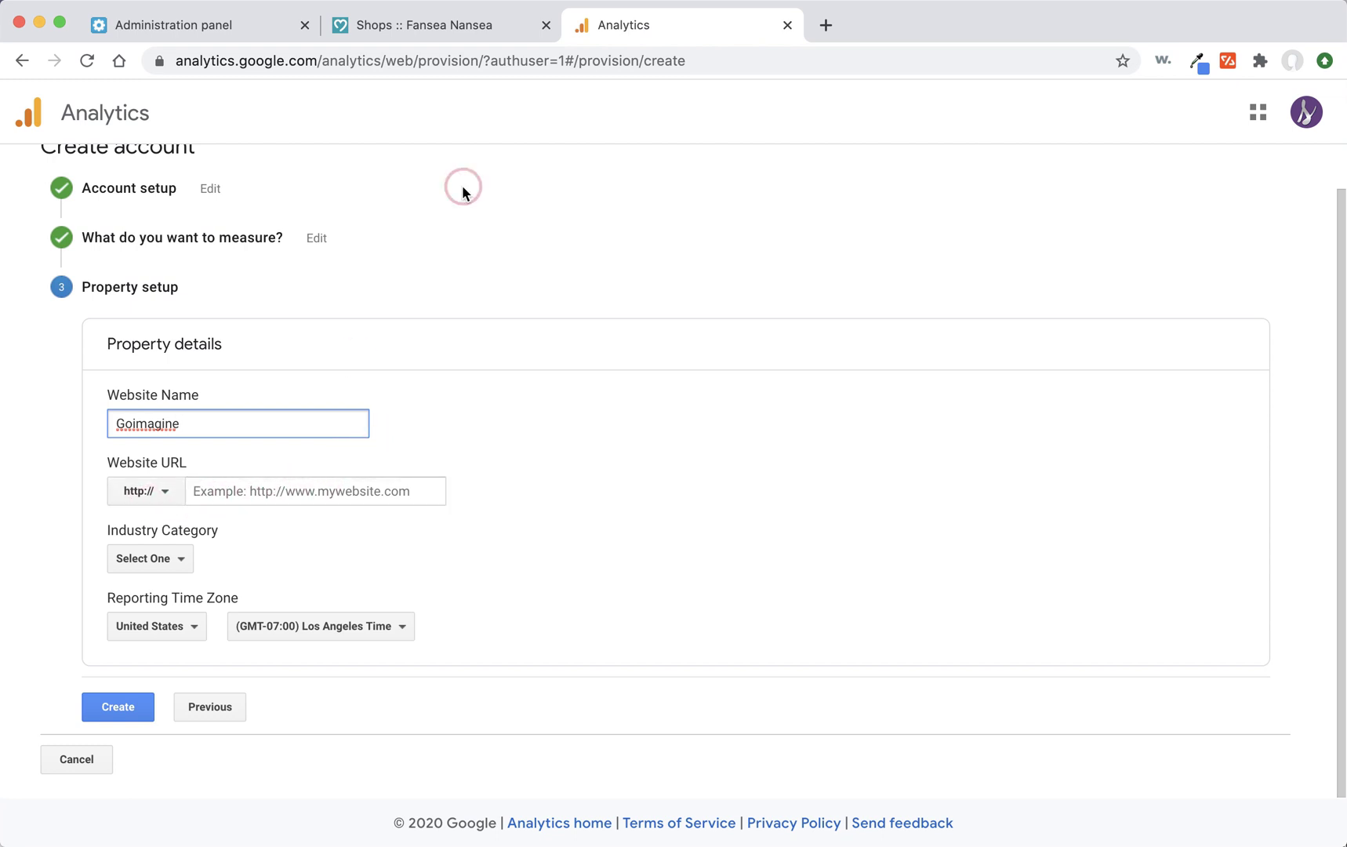
click(441, 35)
click(394, 60)
key(super+c)
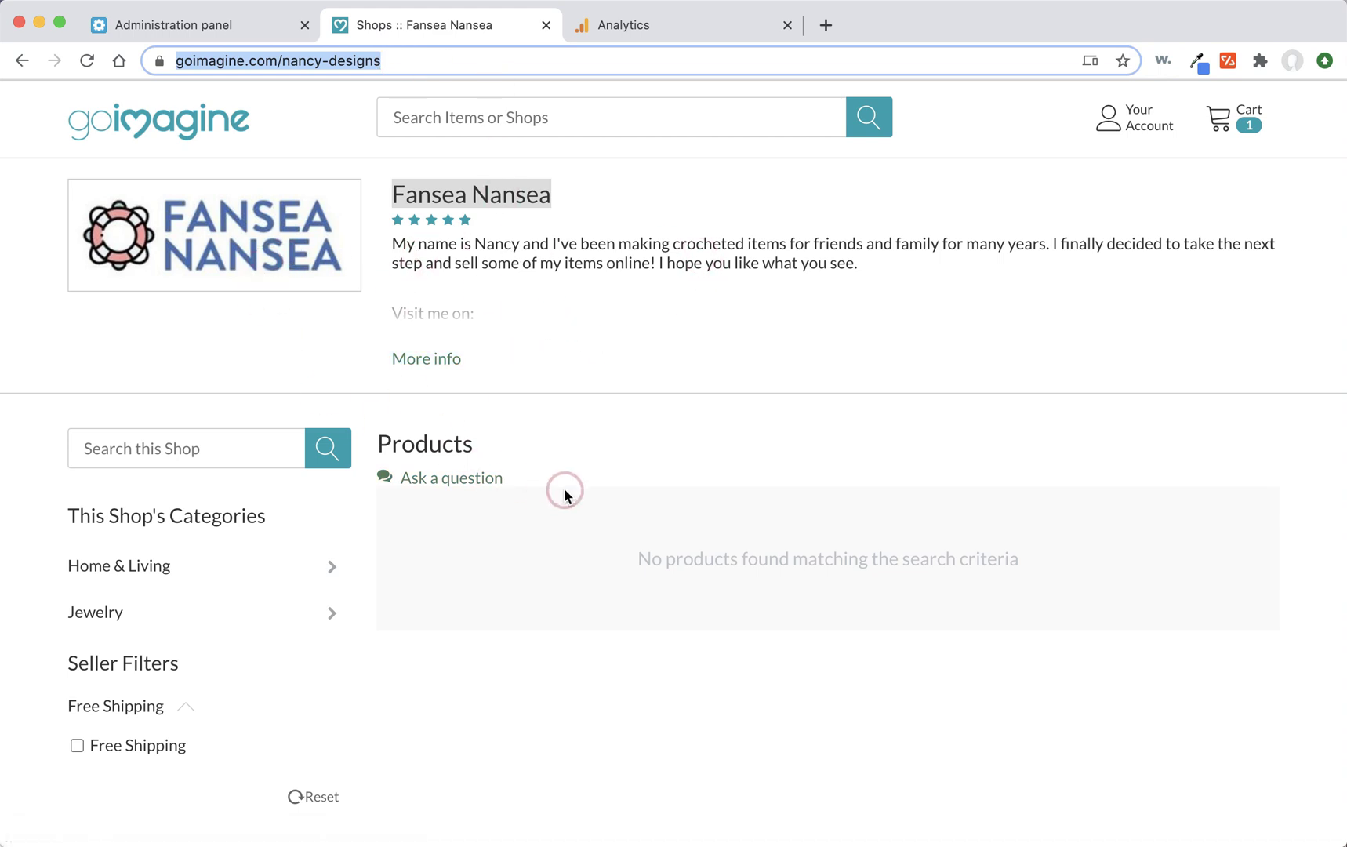
click(616, 25)
click(164, 491)
click(186, 560)
click(244, 495)
key(super+v)
click(243, 495)
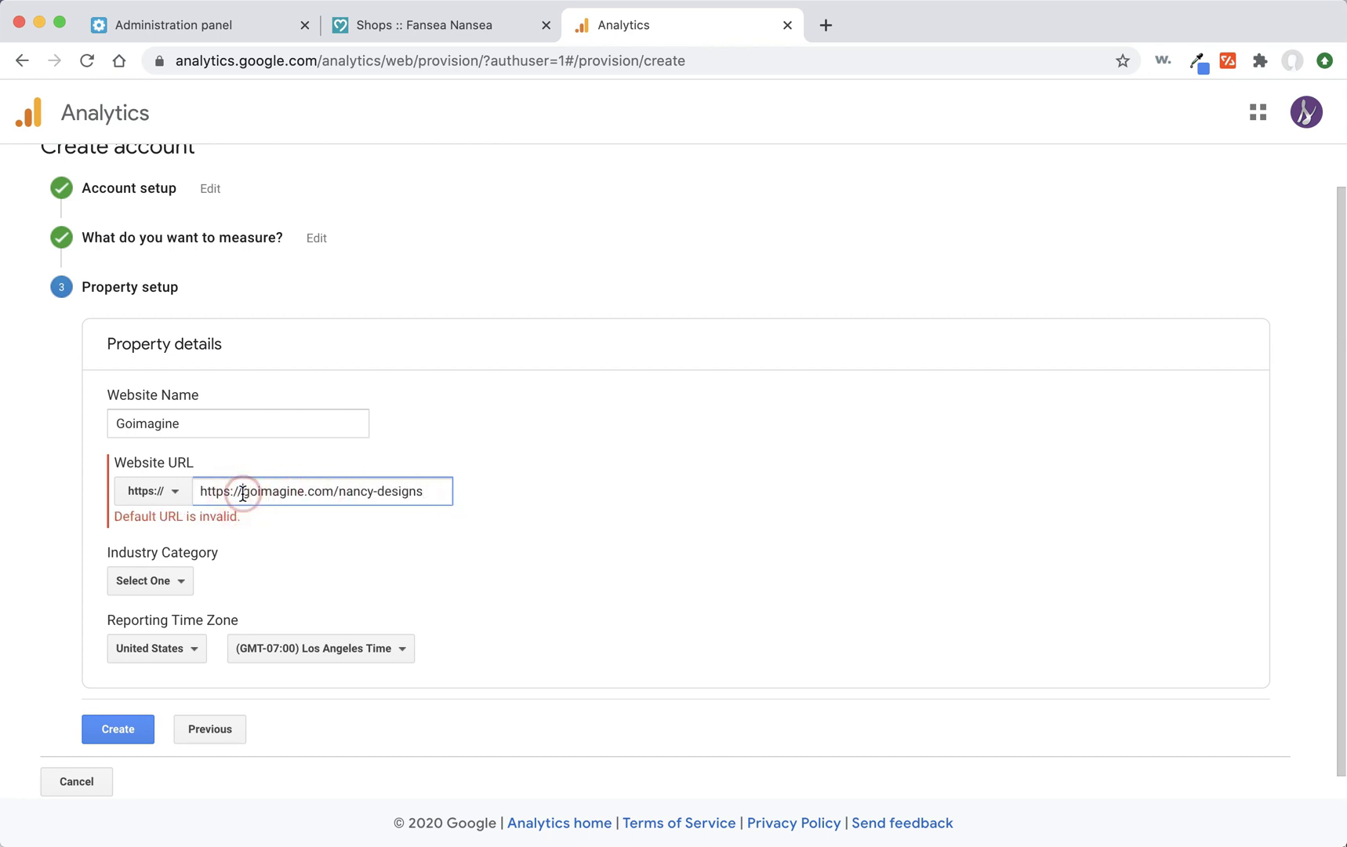
click(343, 484)
key(BackSpace)
key(BackSpace)
key(BackSpace)
key(BackSpace)
key(BackSpace)
key(BackSpace)
key(BackSpace)
key(BackSpace)
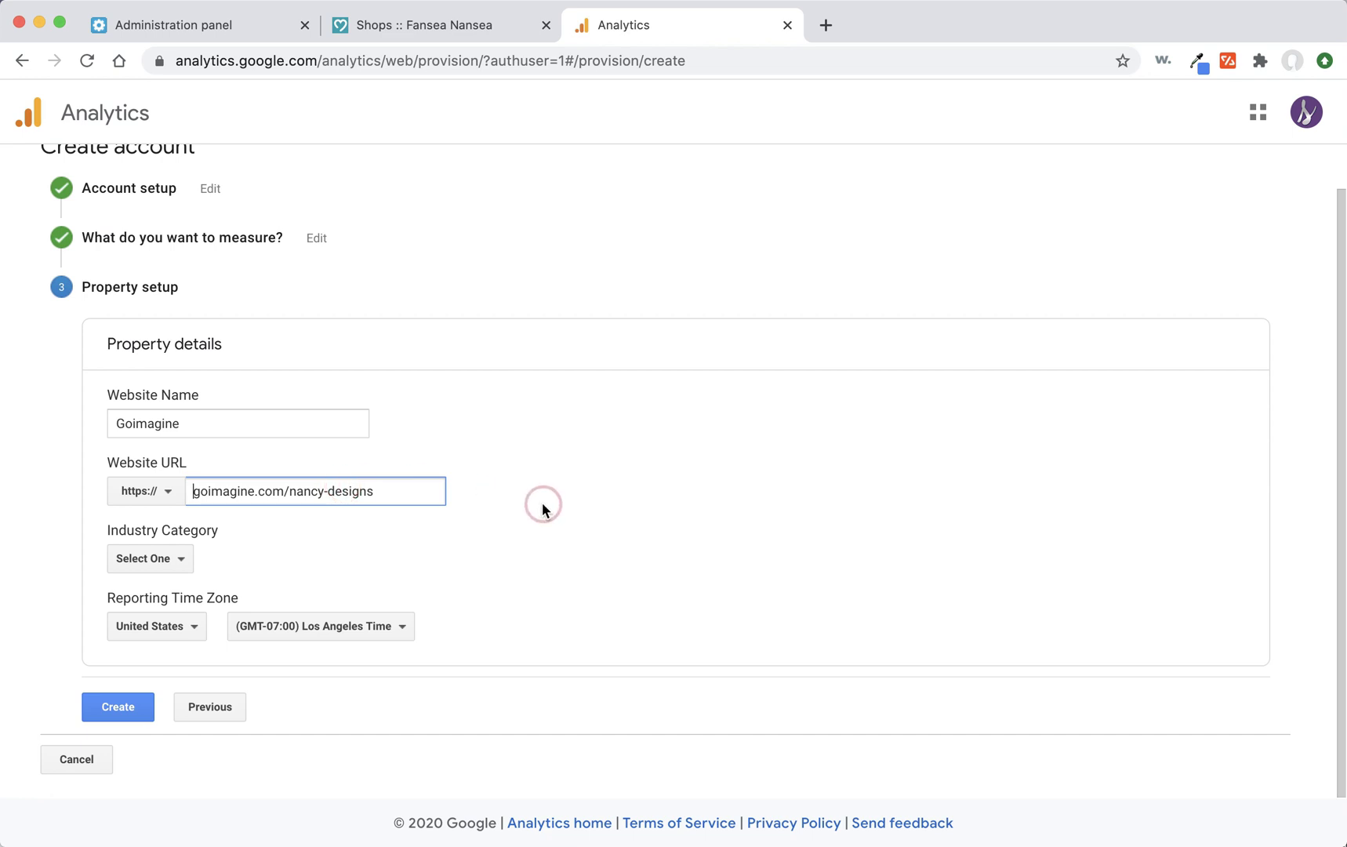
- Choose Shopping as the Industry Category
click(181, 562)
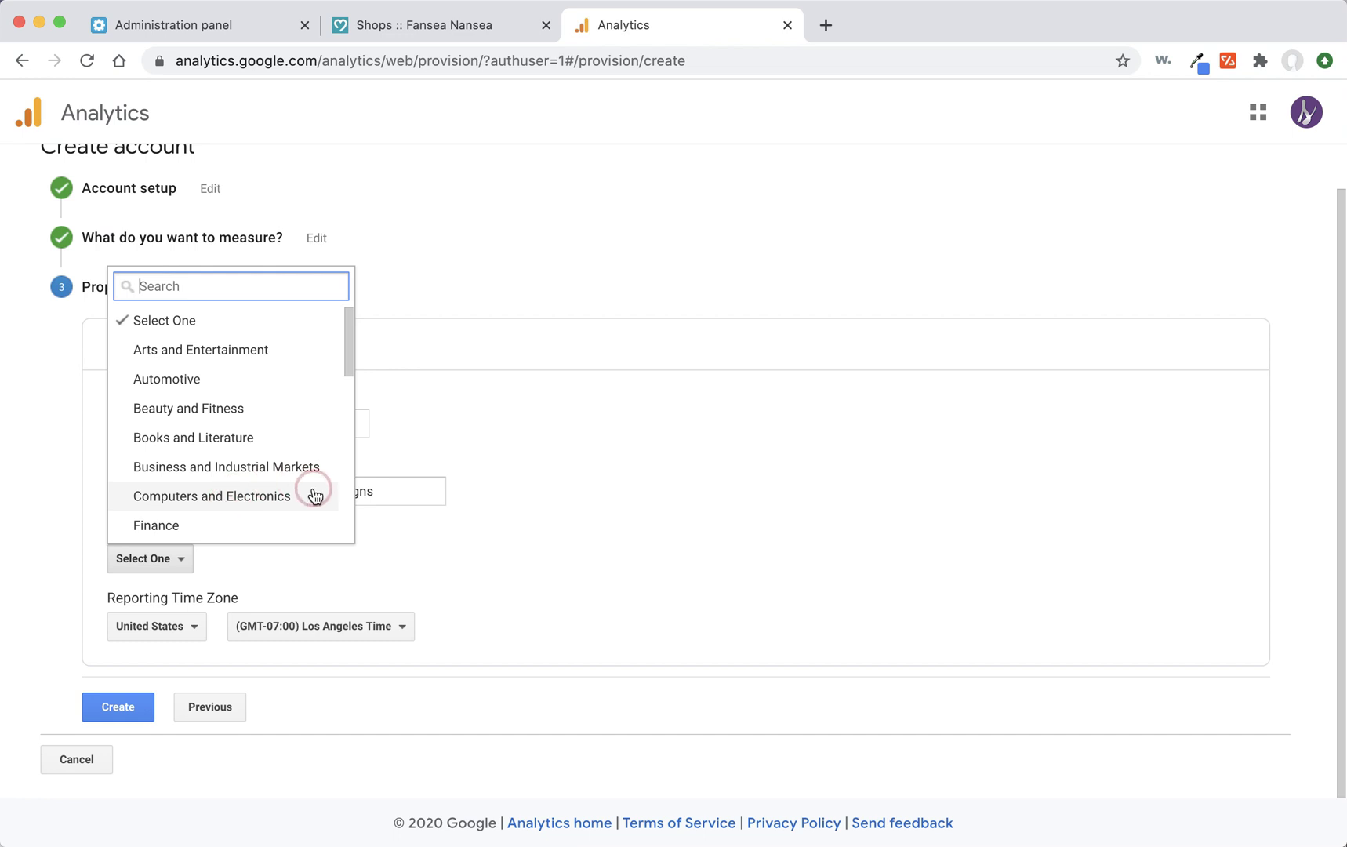
text(sho)
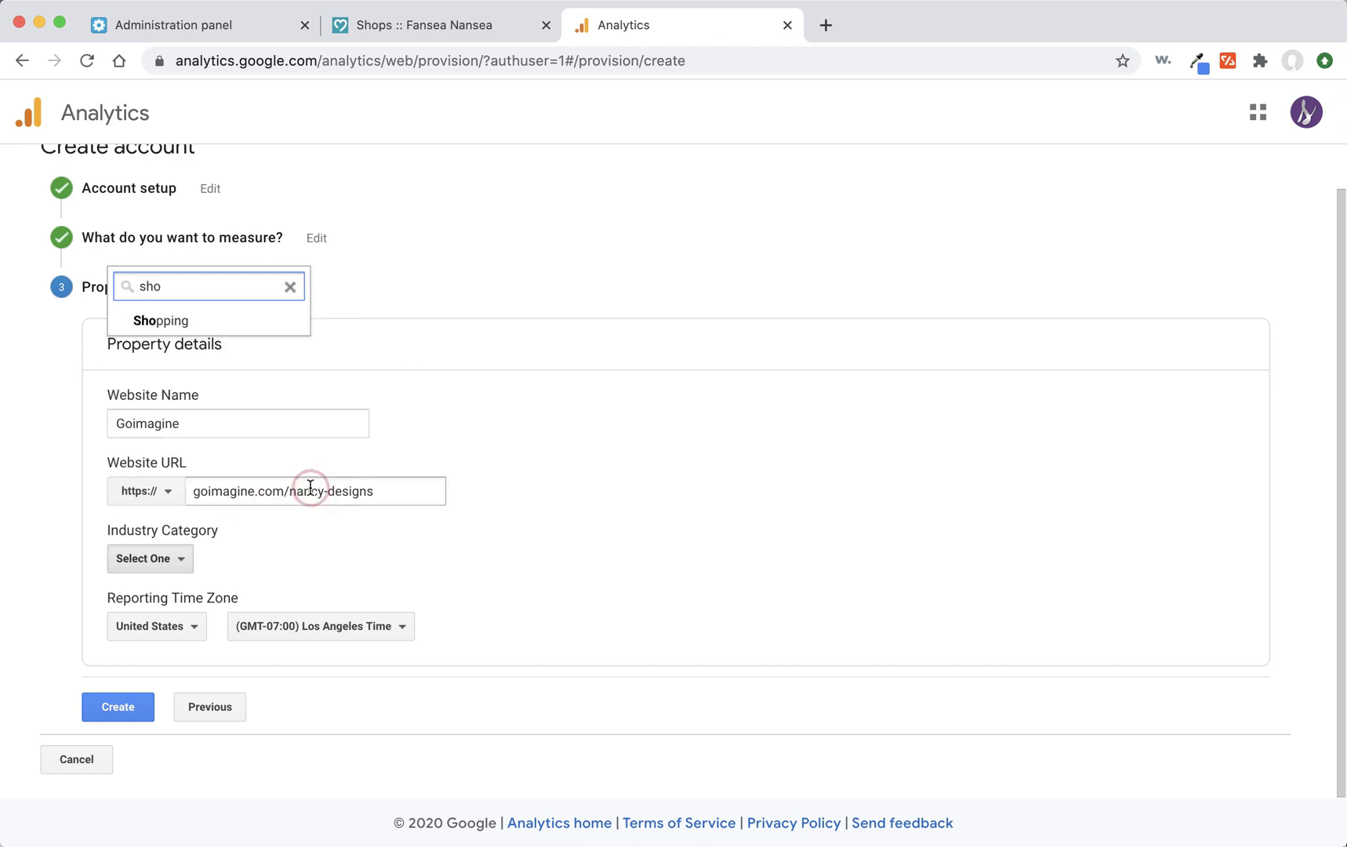
click(177, 326)
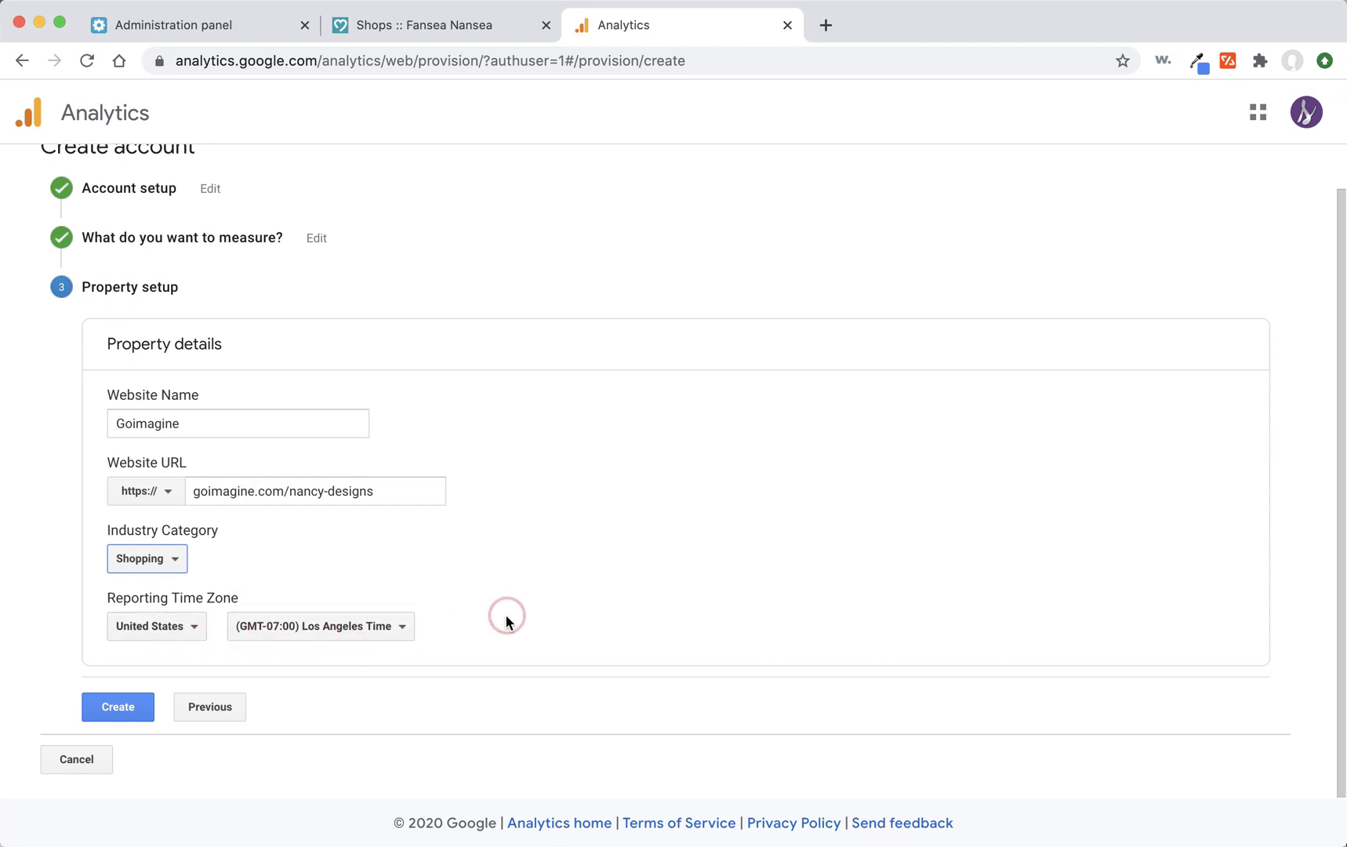
- Submit the property and accept the Data Processing and Controller-Controller Data Protection Terms
click(121, 708)
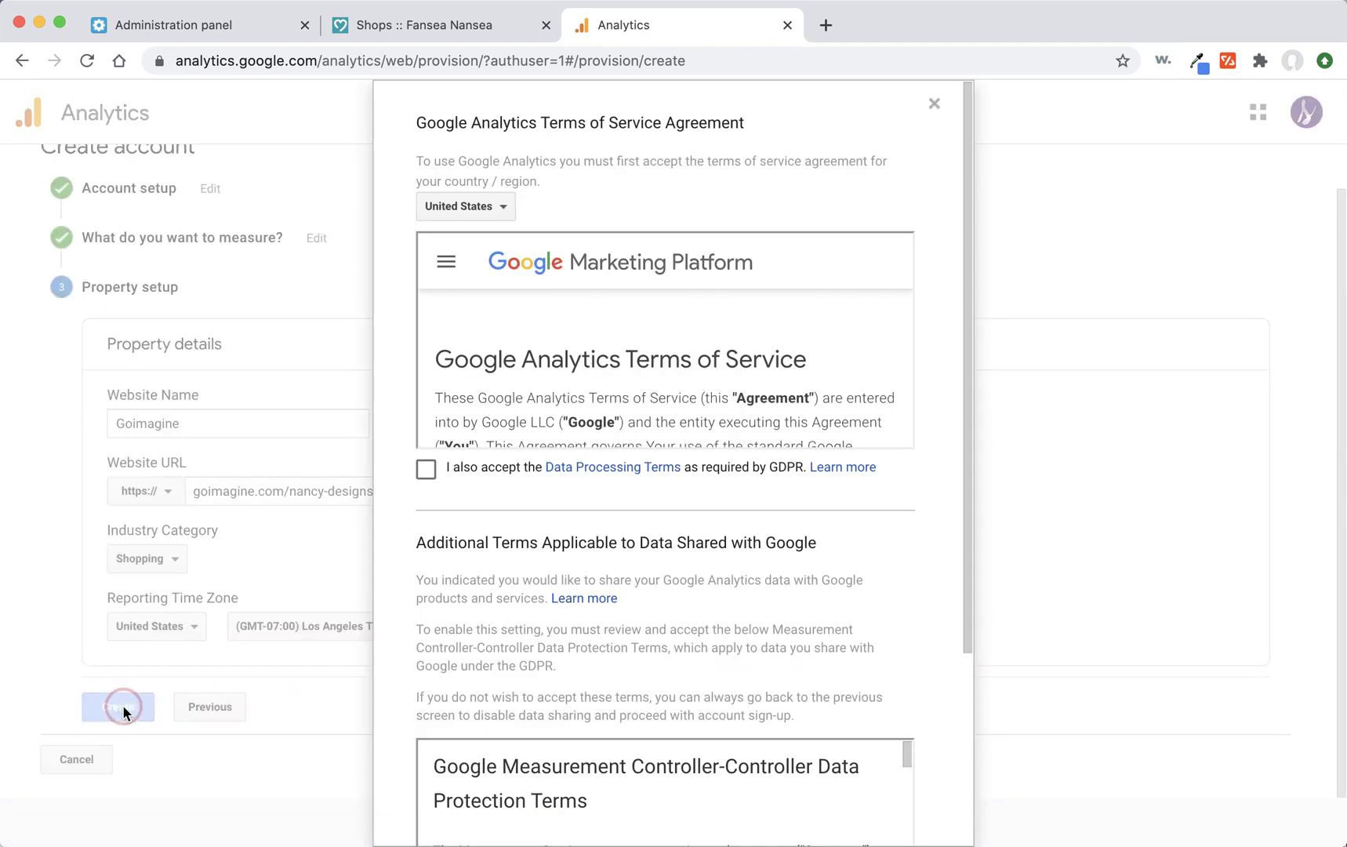
scroll(650, 501, down, 4)
scroll(657, 502, down, 2)
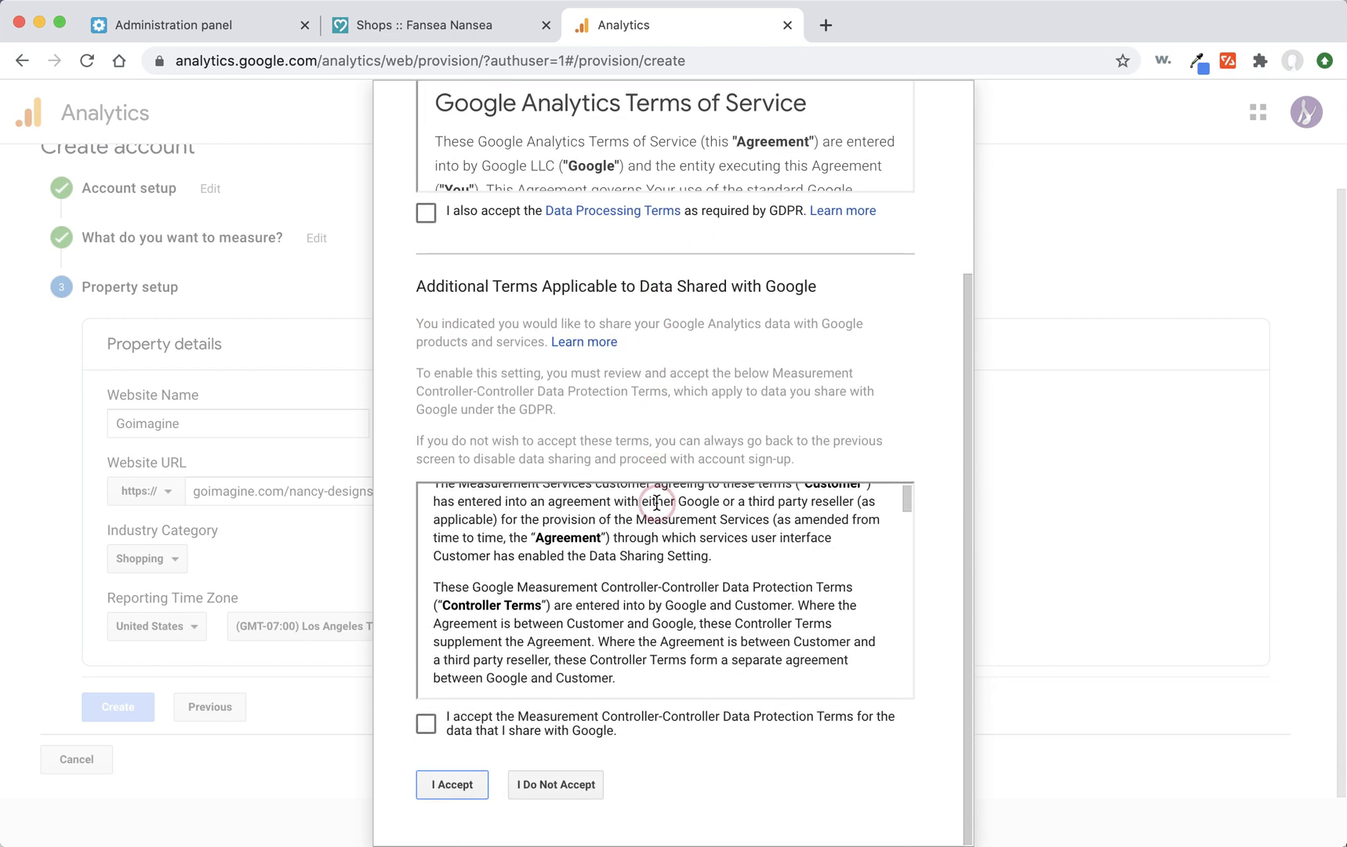
click(426, 213)
click(423, 725)
click(451, 786)
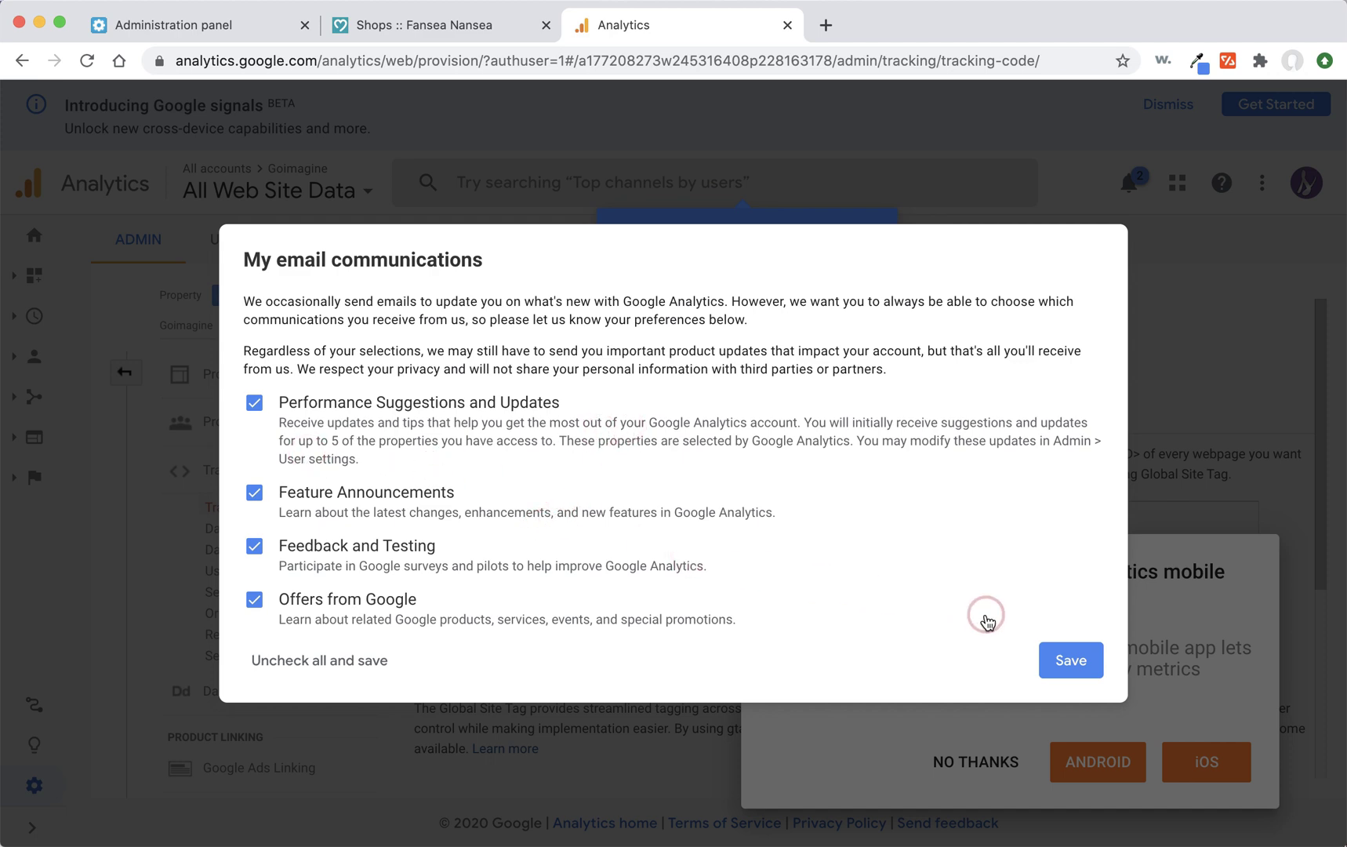
- Save the email preferences and dismiss the mobile app and search tip popups
click(1070, 660)
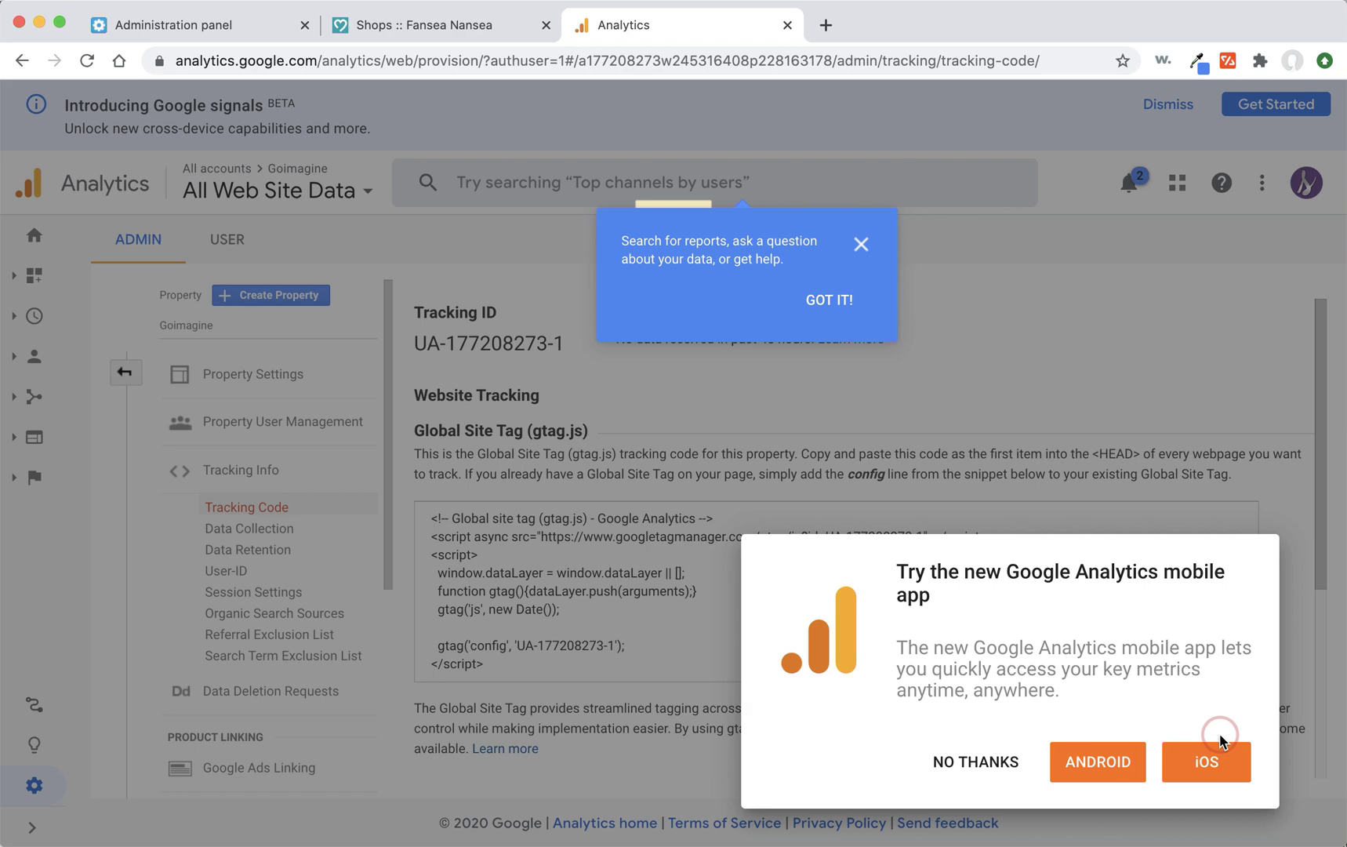
click(980, 760)
click(861, 250)
click(525, 334)
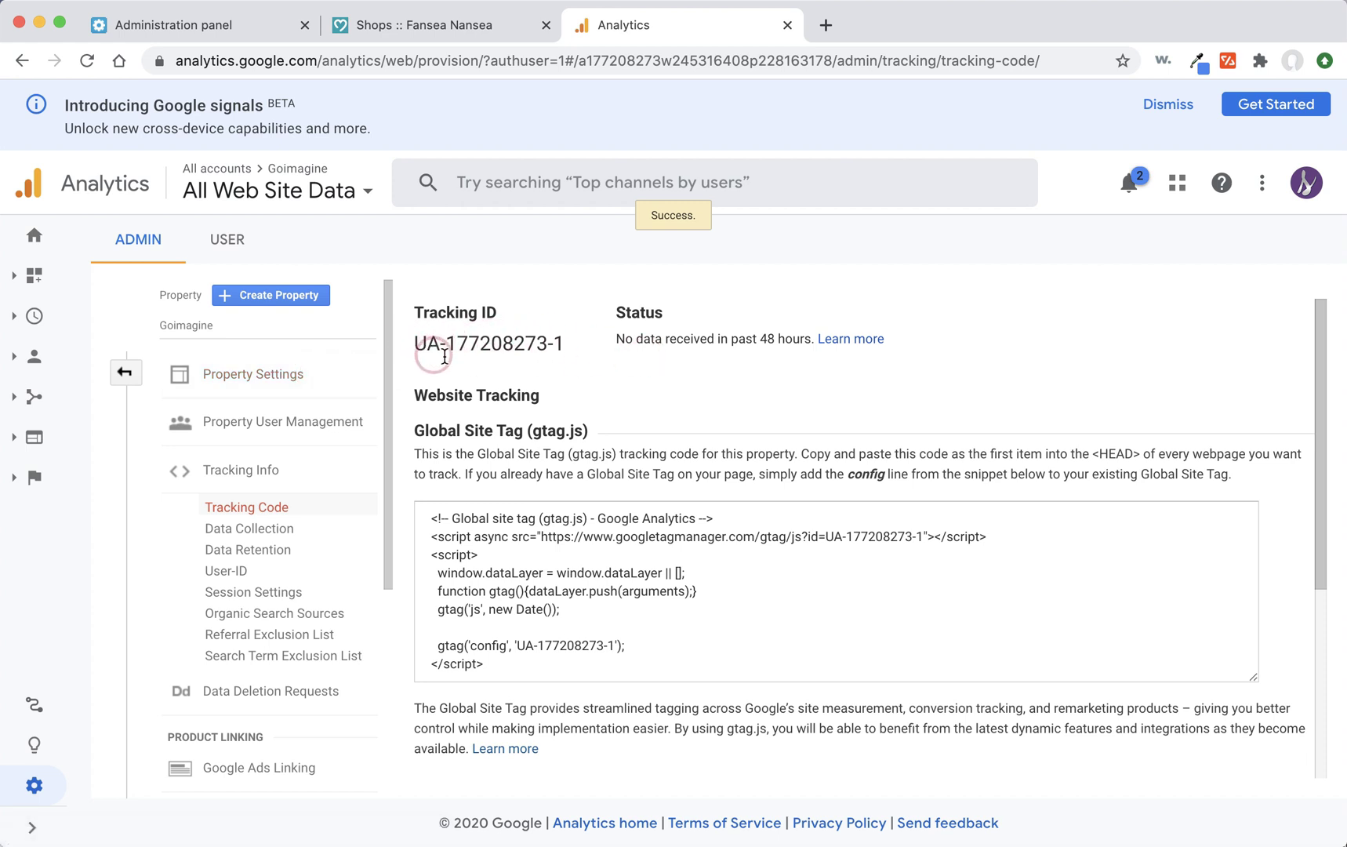
drag(414, 343, 564, 344)
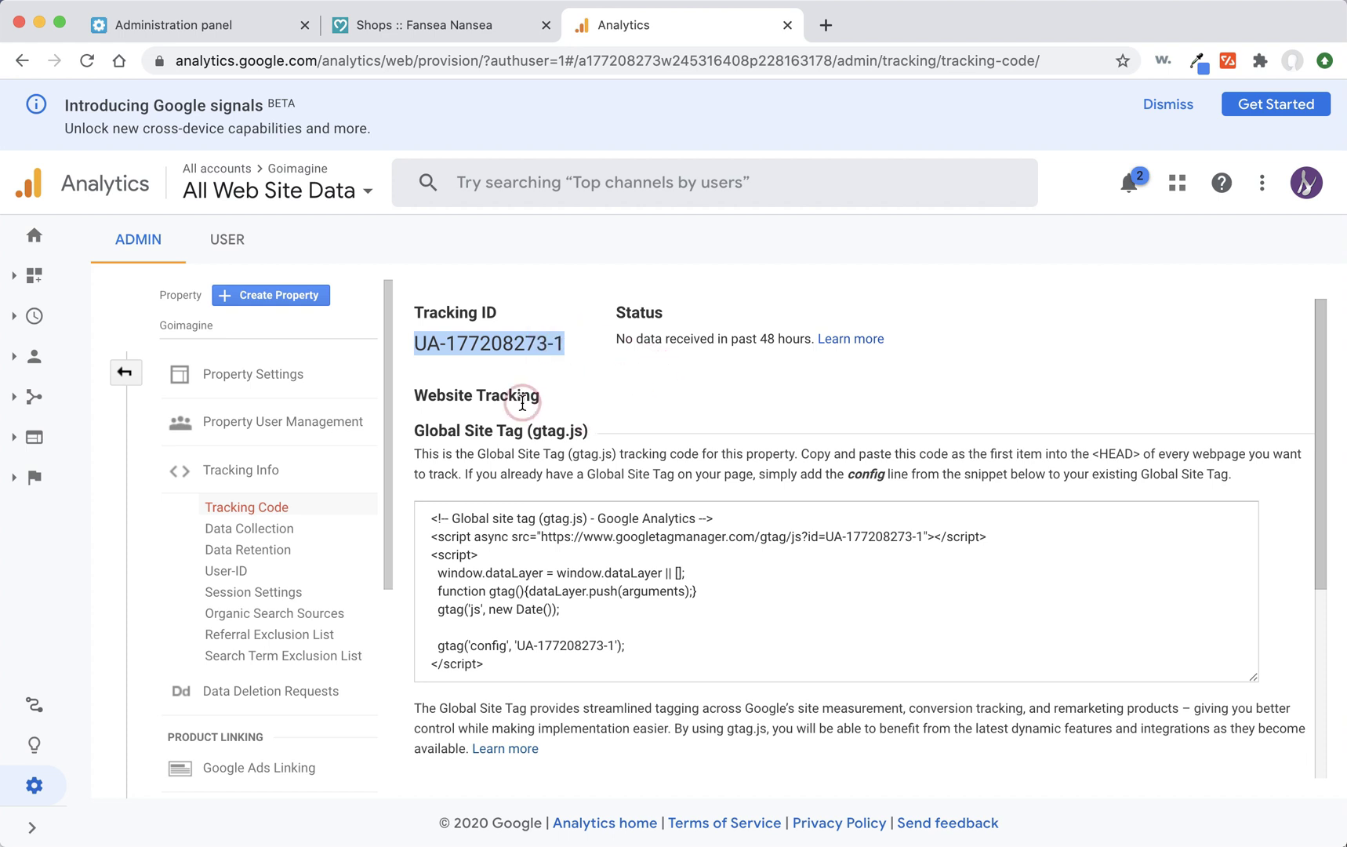
click(235, 24)
mouse_move(228, 142)
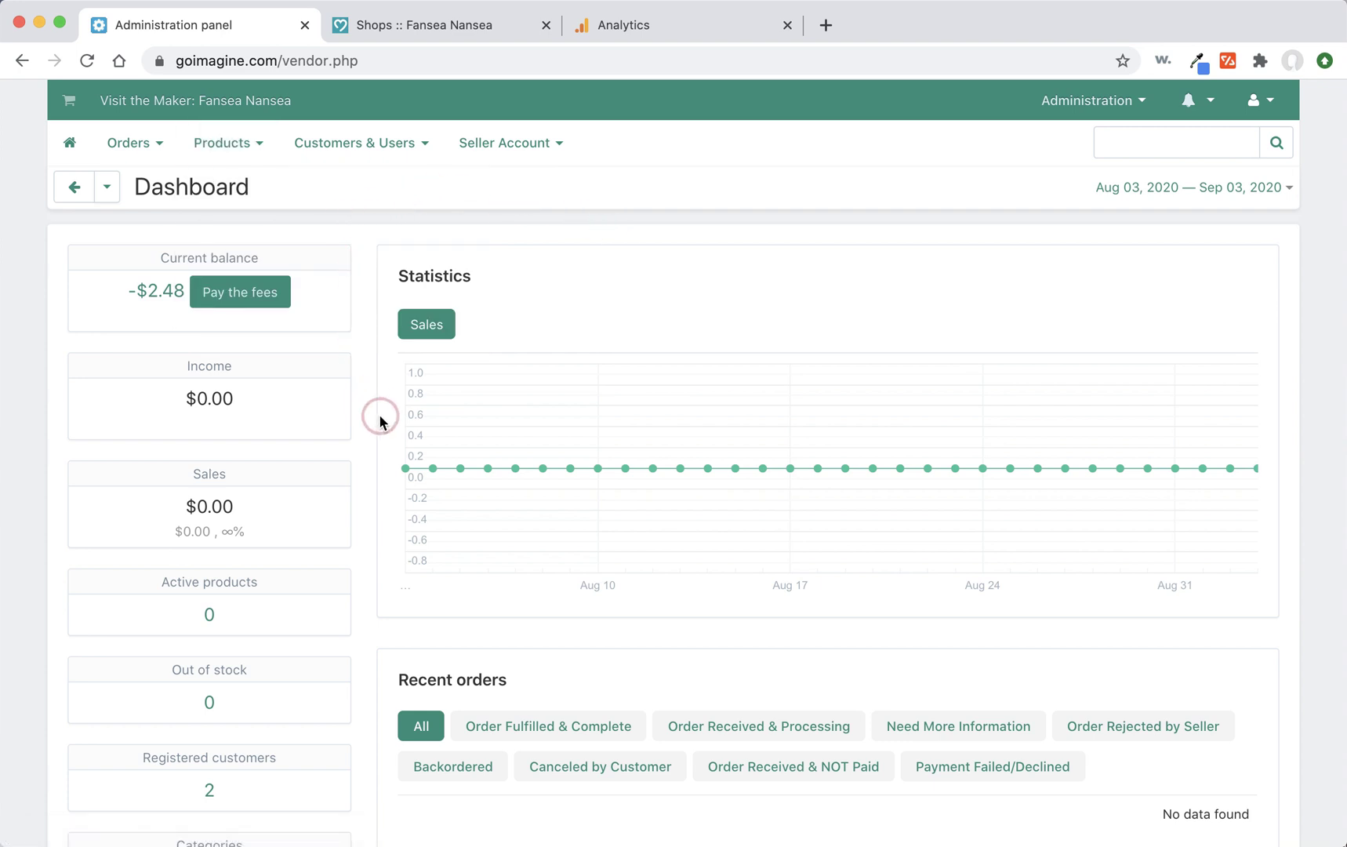
- Open the shop's vendor settings and expand Optional Settings
scroll(373, 463, up, 1)
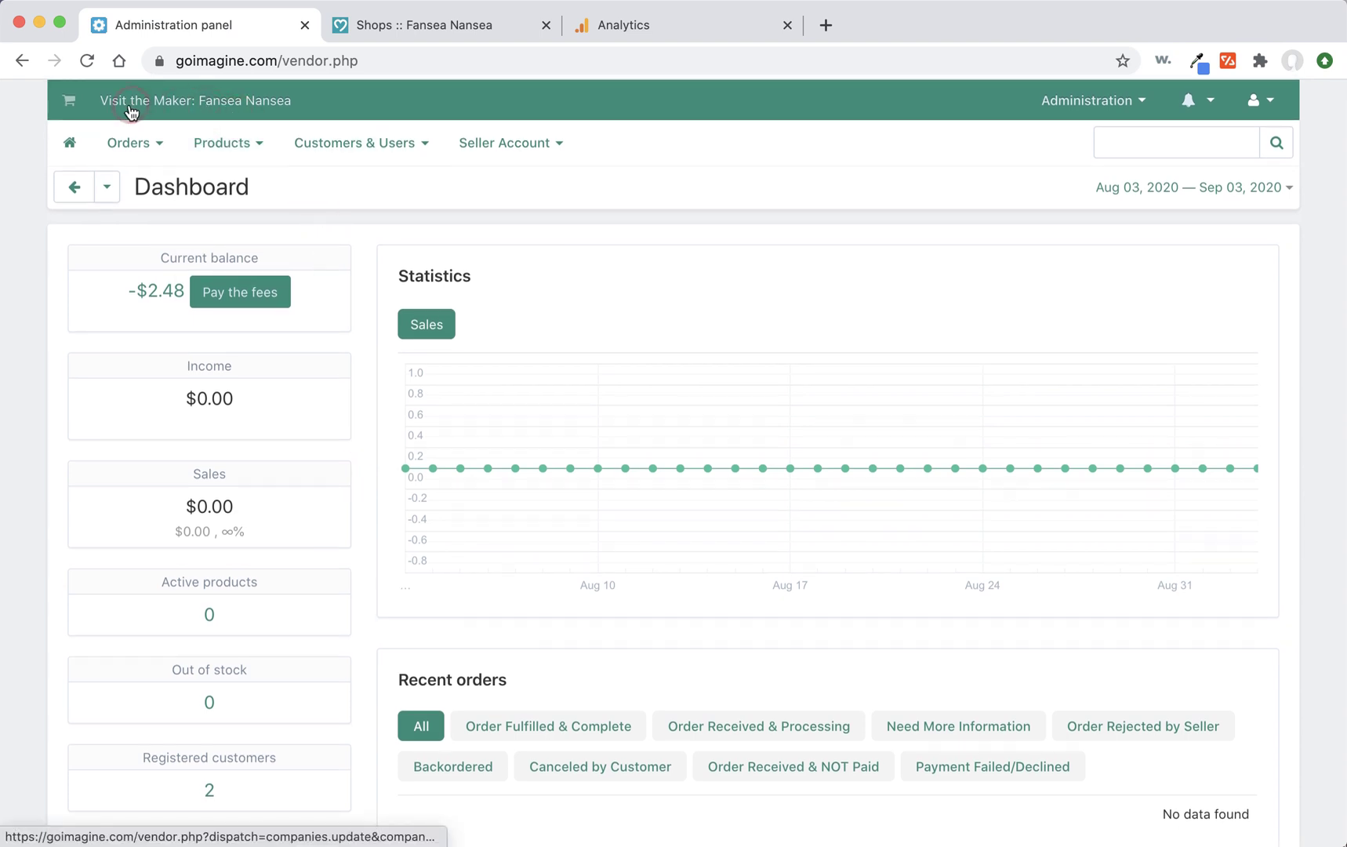
click(227, 108)
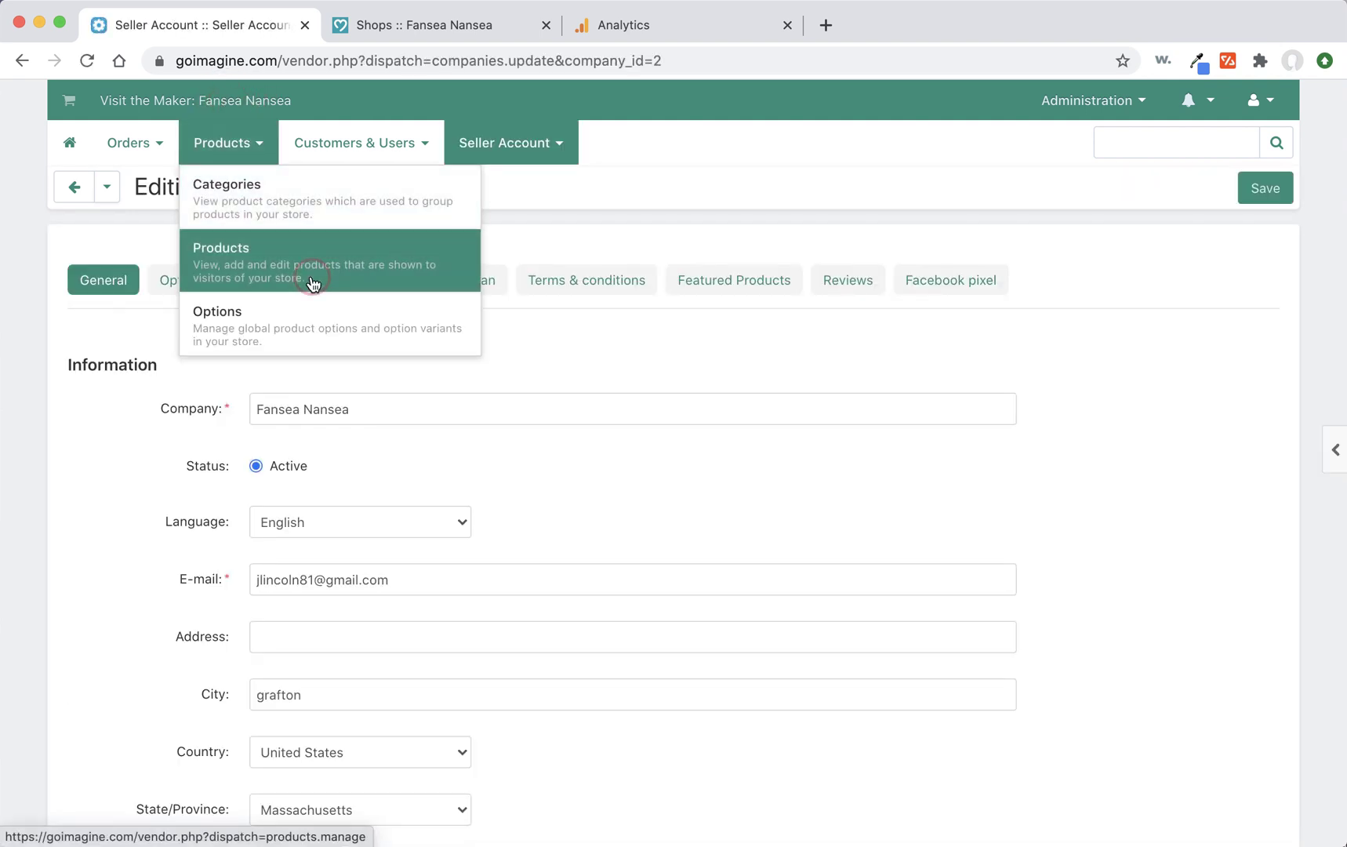
scroll(512, 490, down, 5)
scroll(514, 492, down, 2)
scroll(511, 490, up, 7)
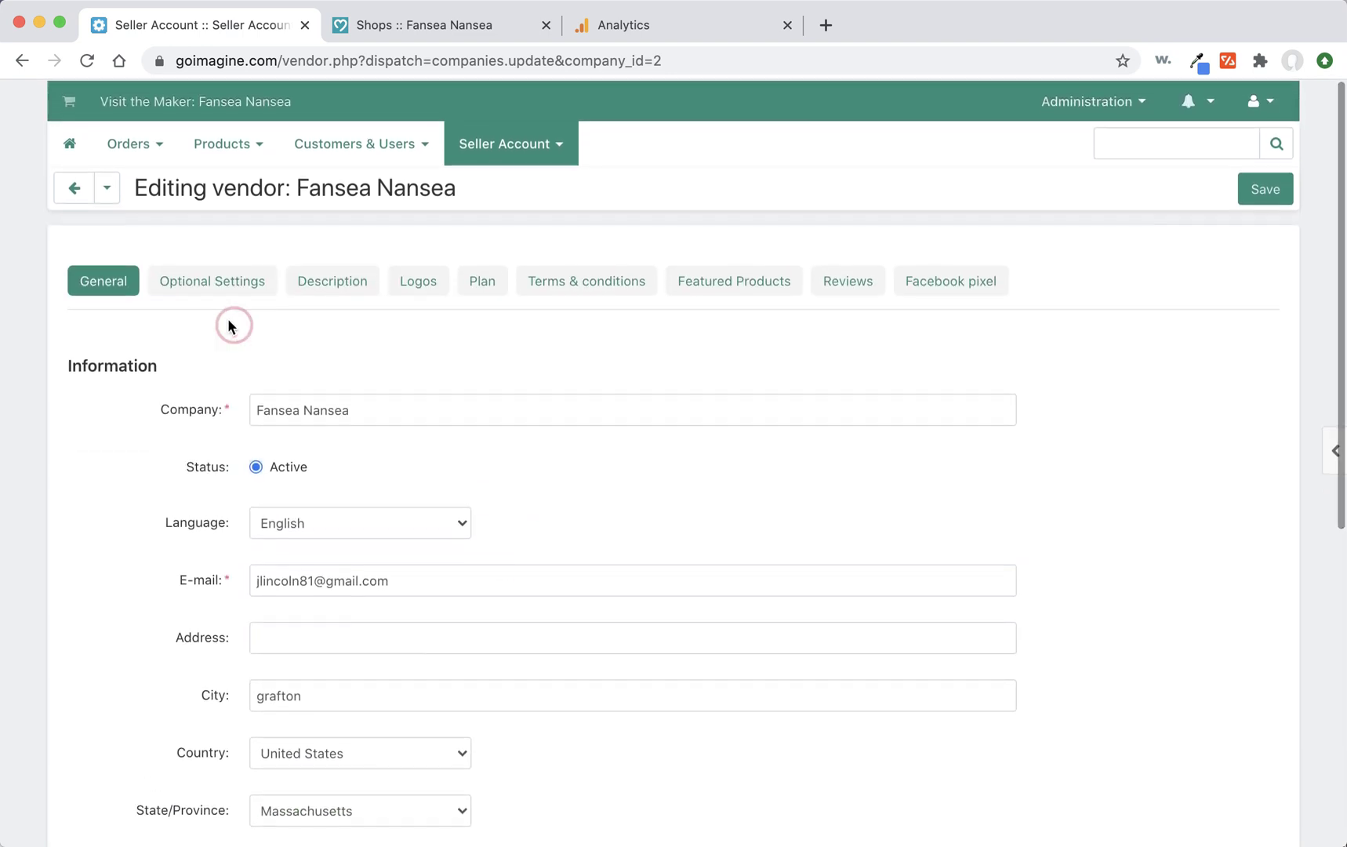
click(182, 290)
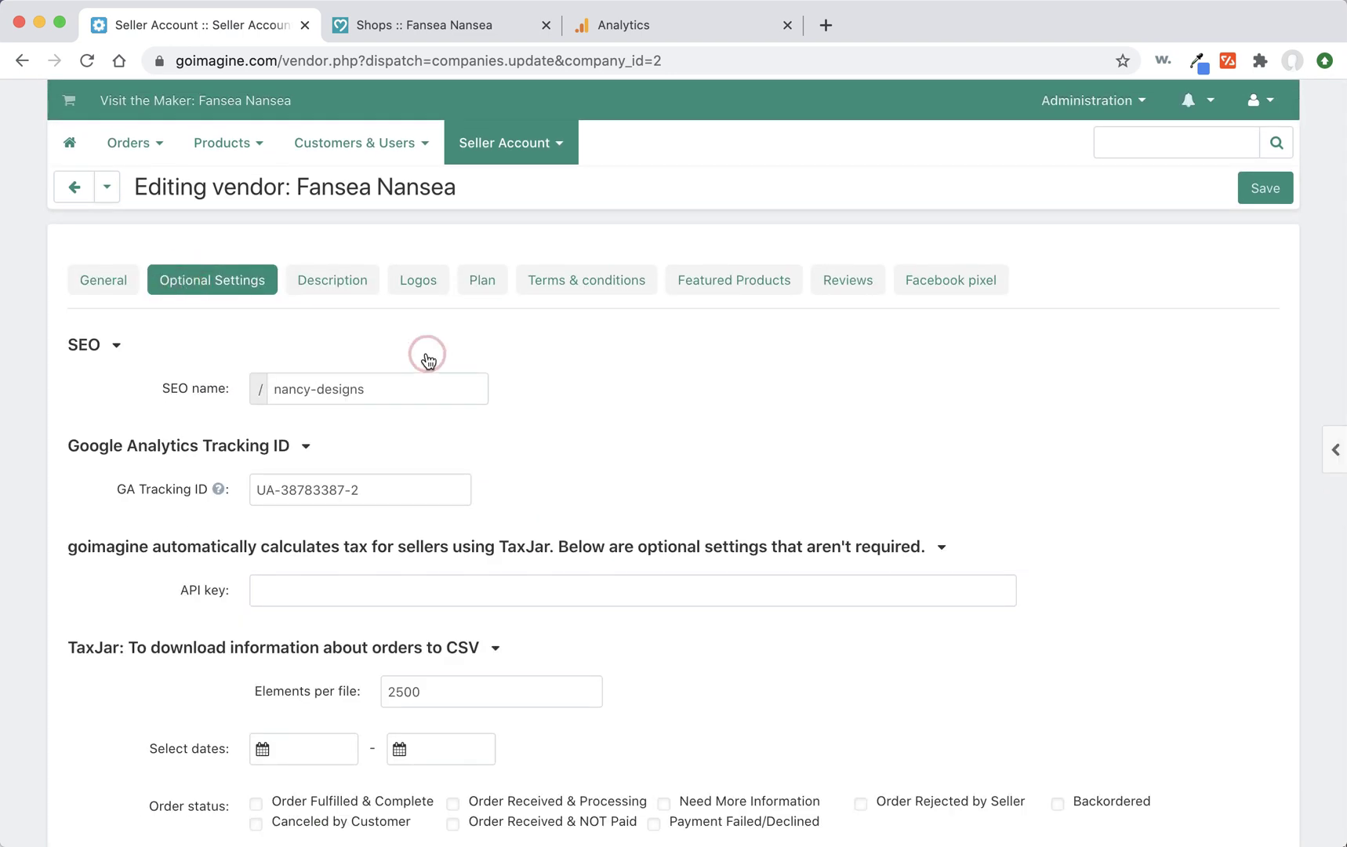
click(342, 491)
drag(342, 491, 226, 490)
key(BackSpace)
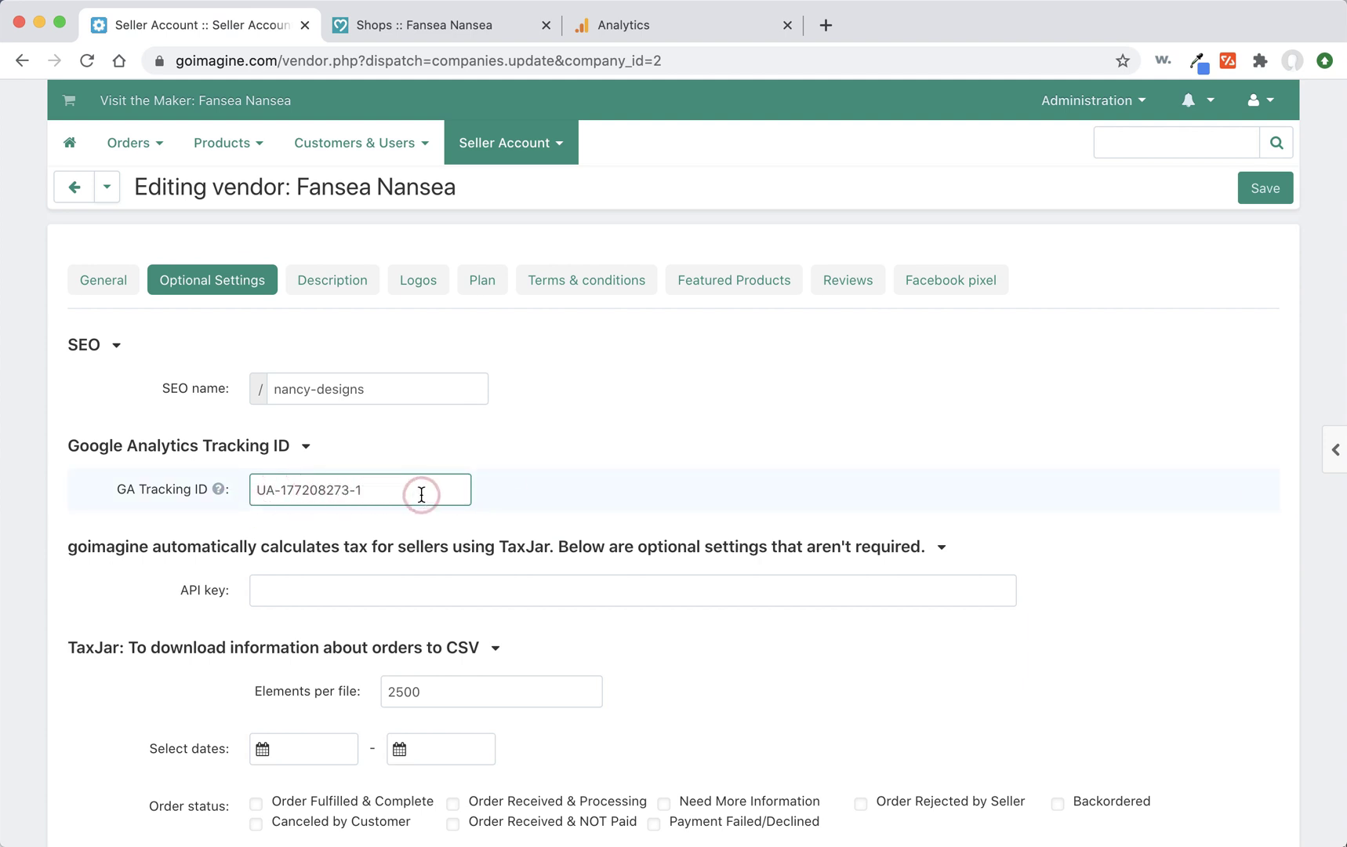
drag(421, 491, 277, 487)
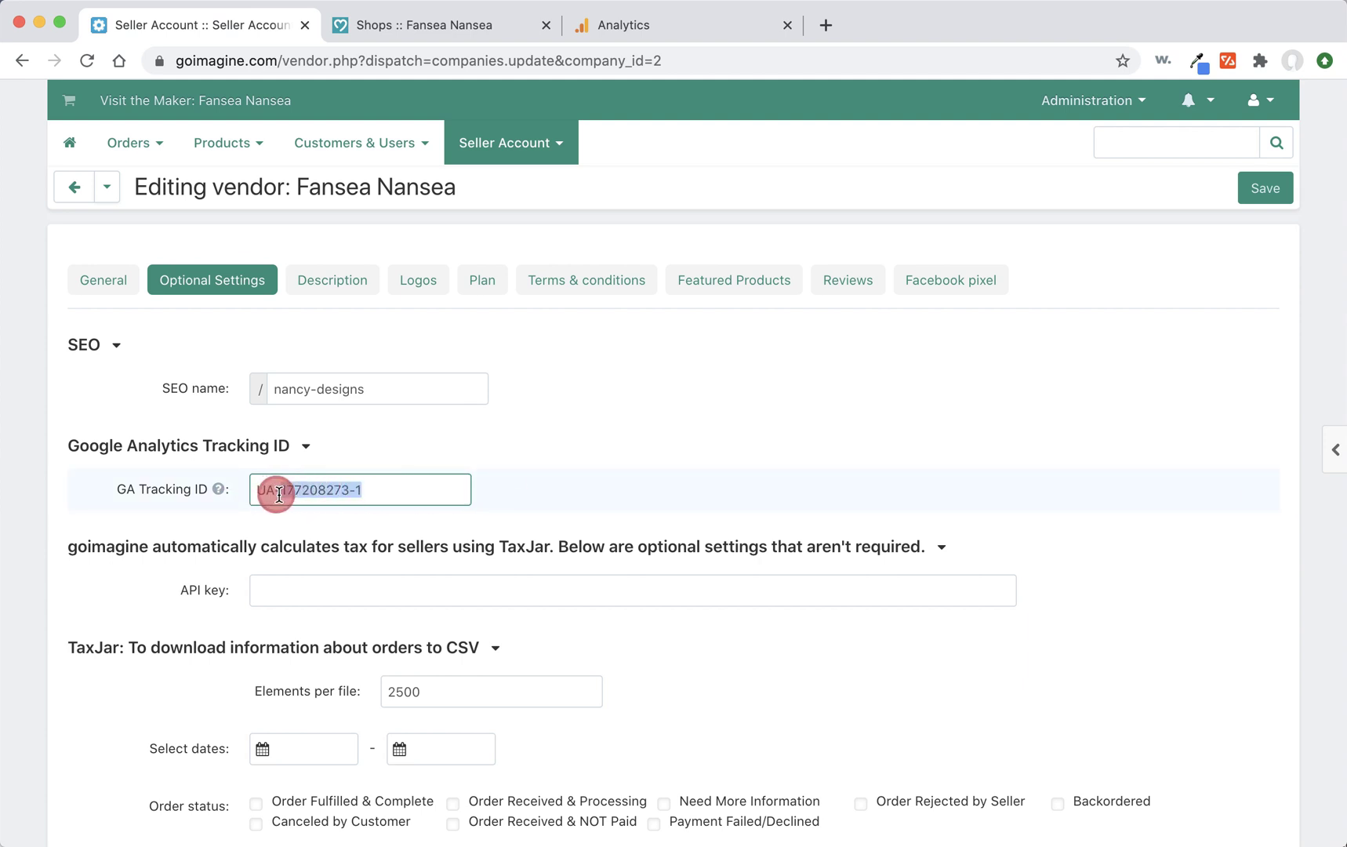
click(670, 24)
click(232, 29)
- Save the vendor settings and confirm the stored GA Tracking ID
scroll(541, 532, down, 3)
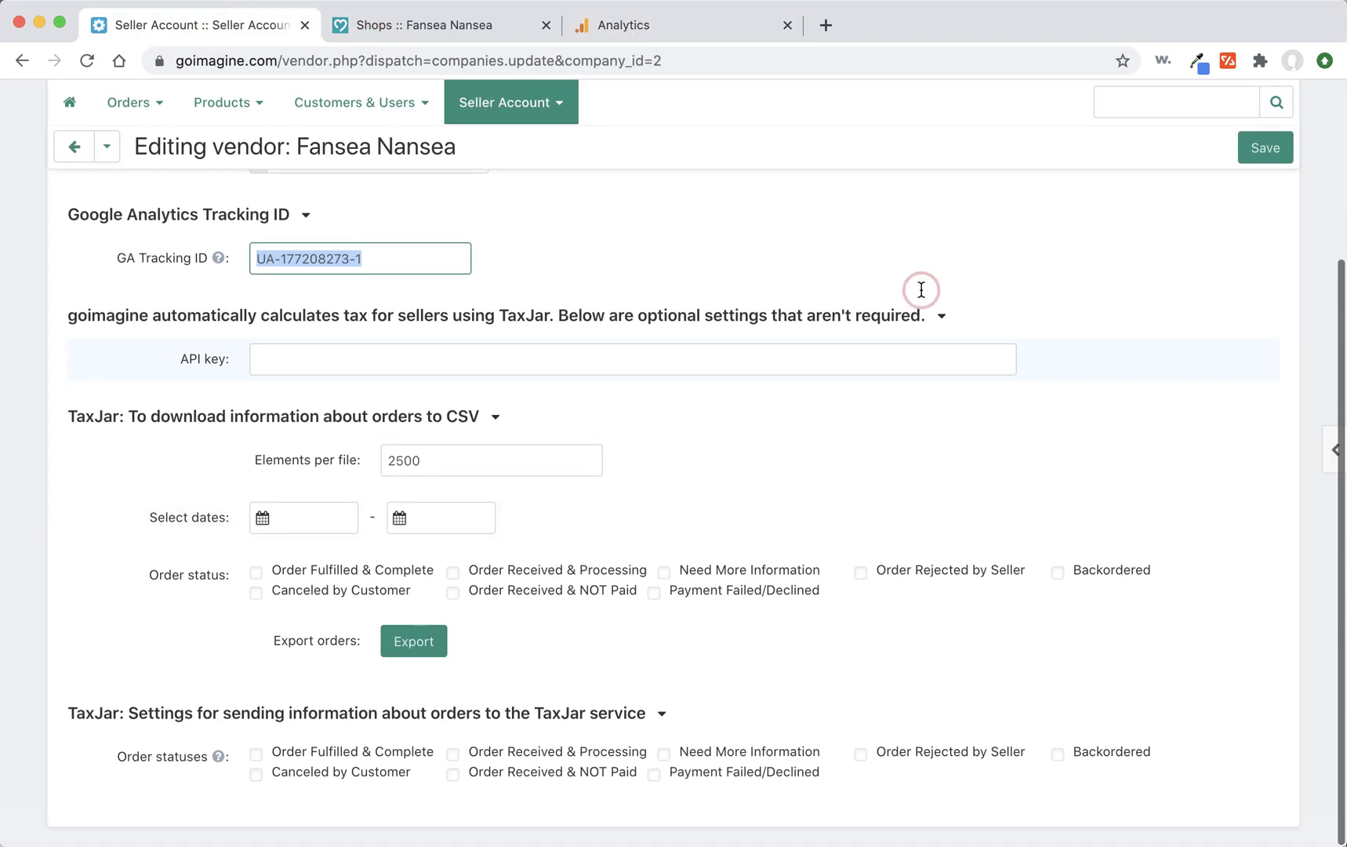
click(1268, 152)
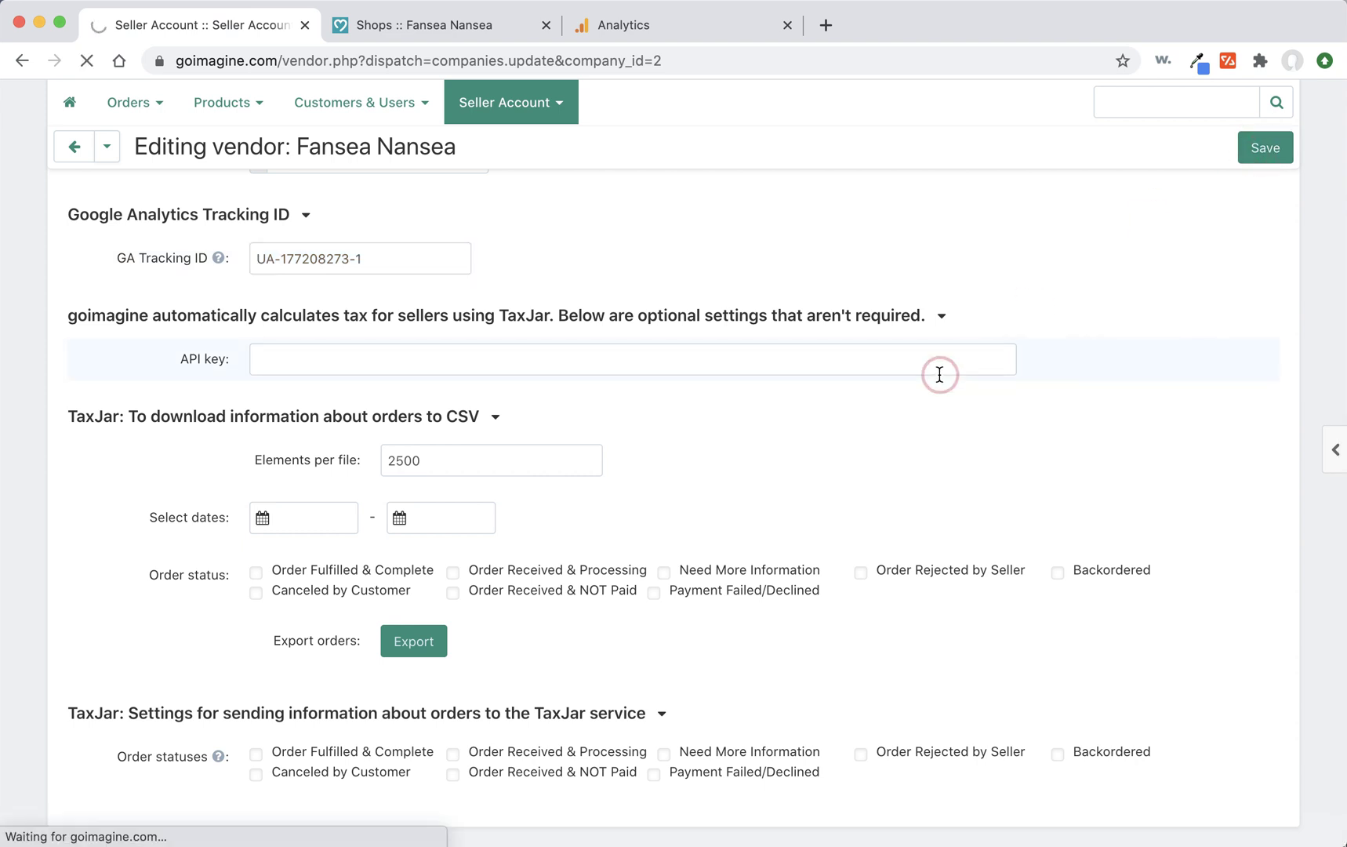
click(271, 491)
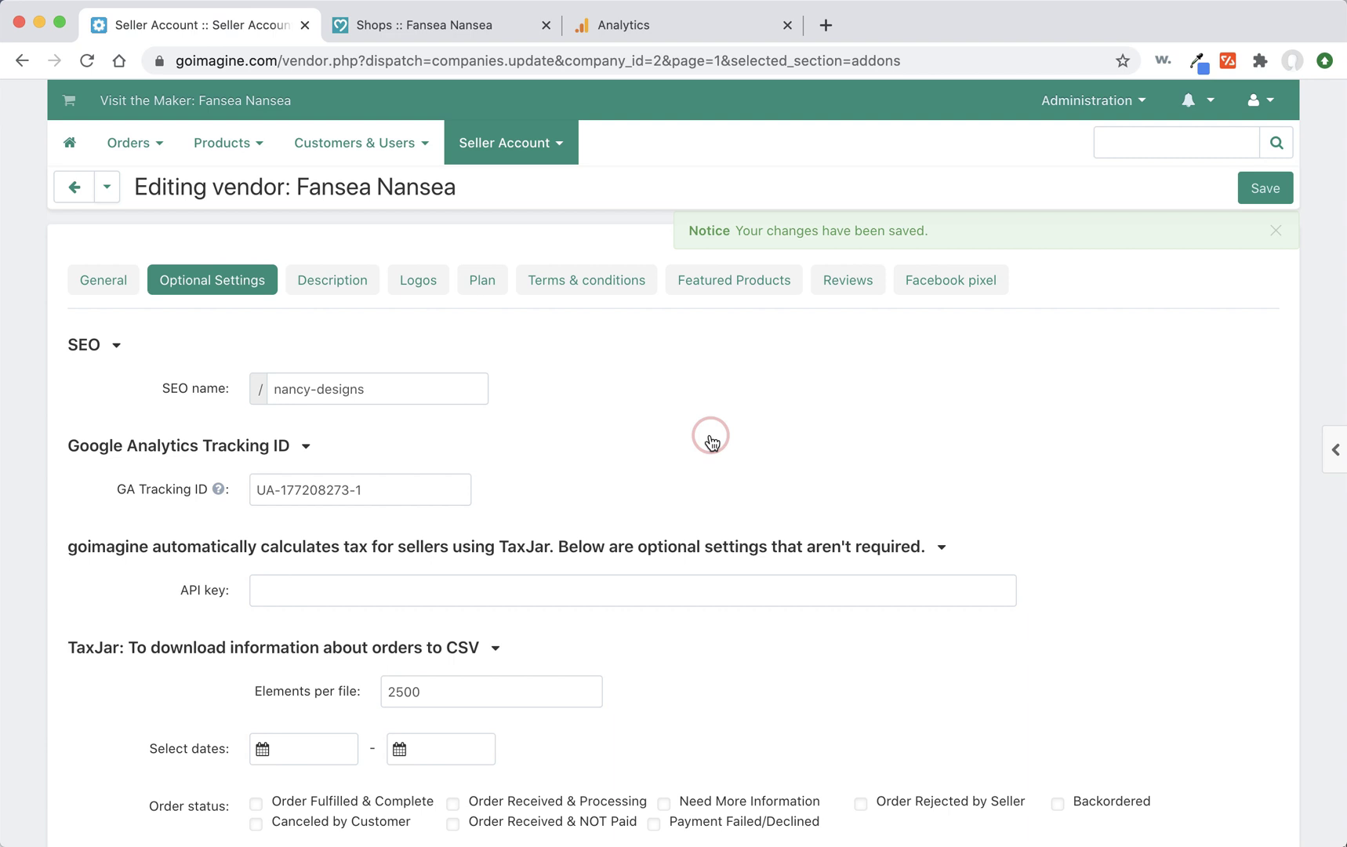
click(635, 26)
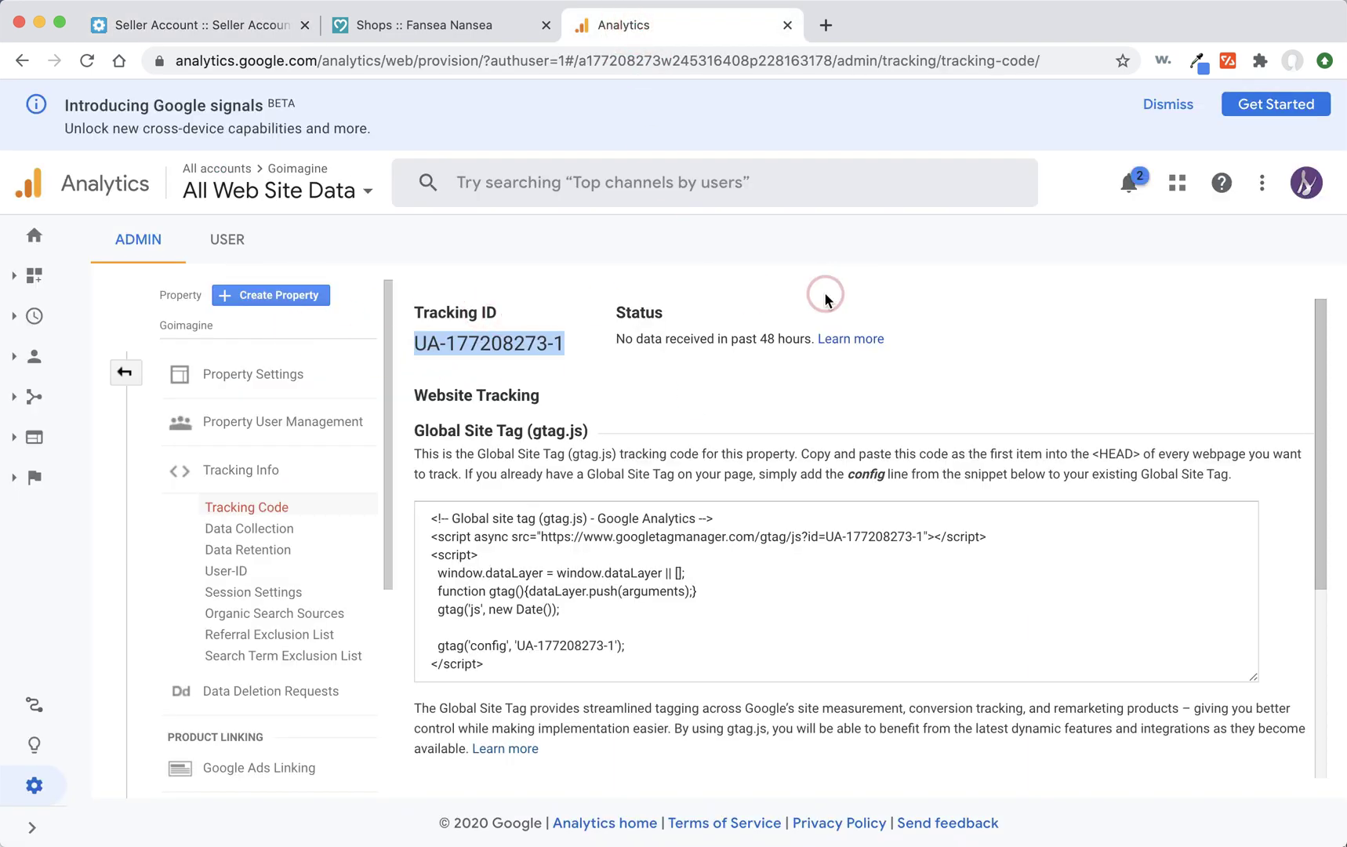
- Dismiss the Google signals banner, go to Home, and open the account/property/view picker
click(1168, 104)
scroll(505, 439, down, 3)
scroll(518, 428, up, 3)
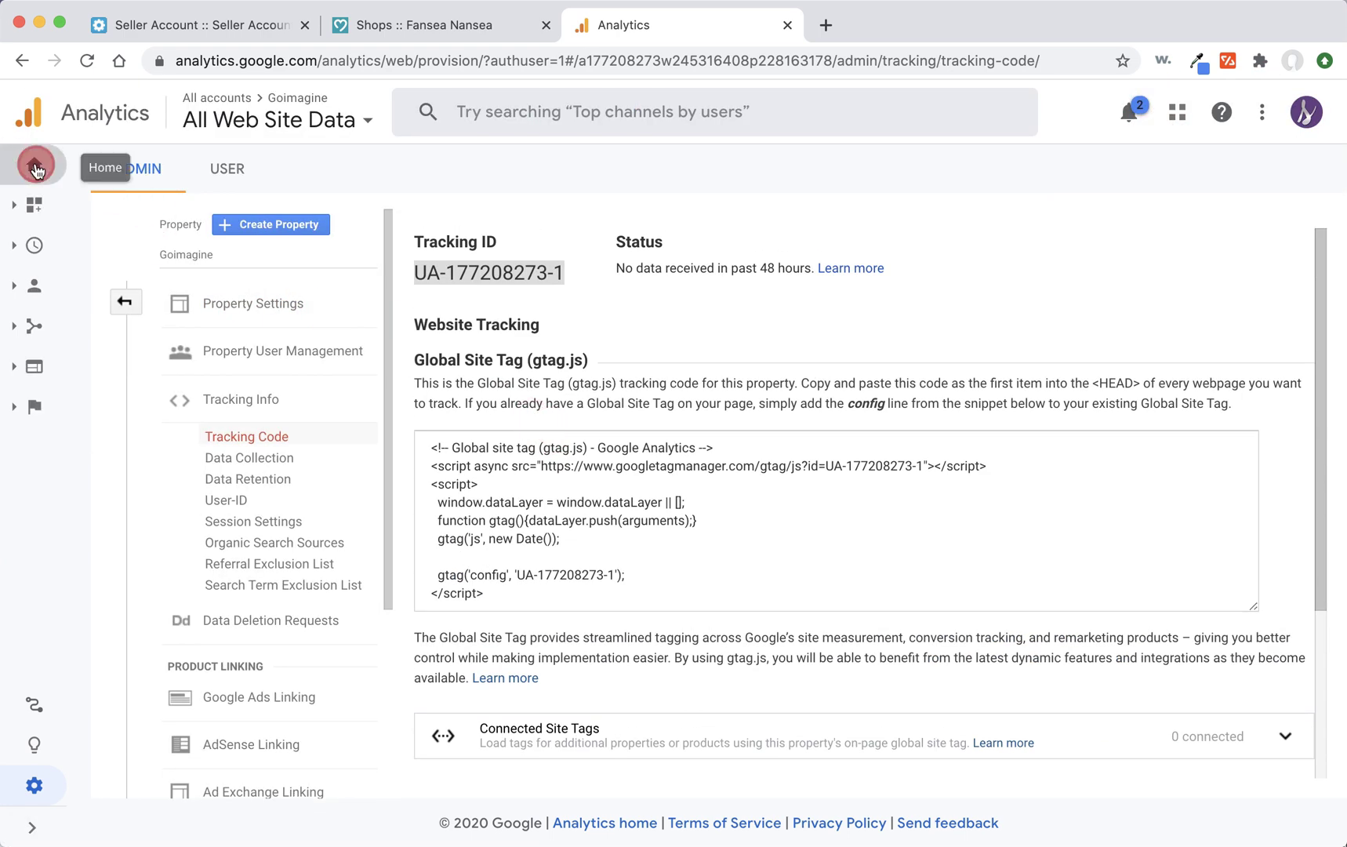
click(38, 167)
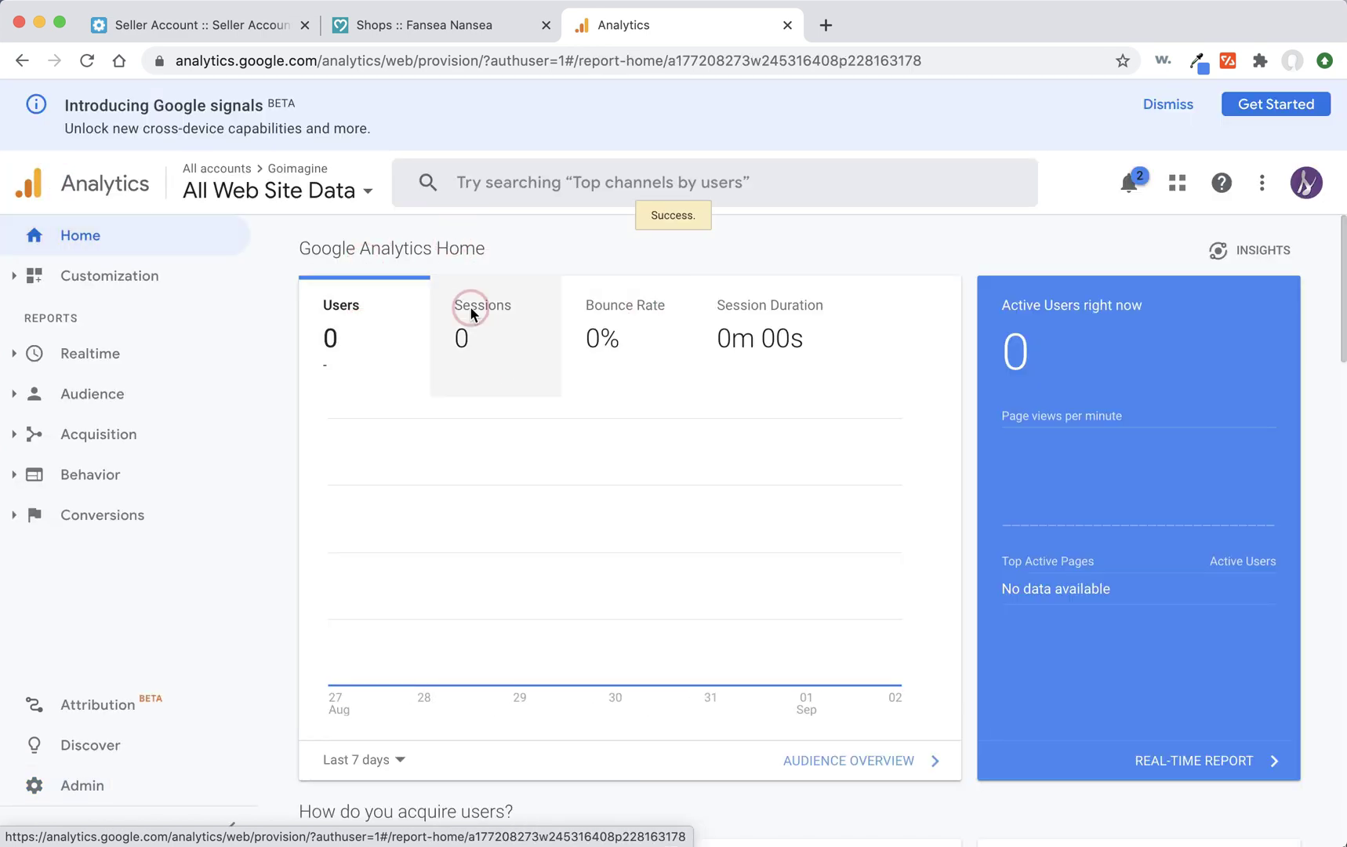
click(332, 196)
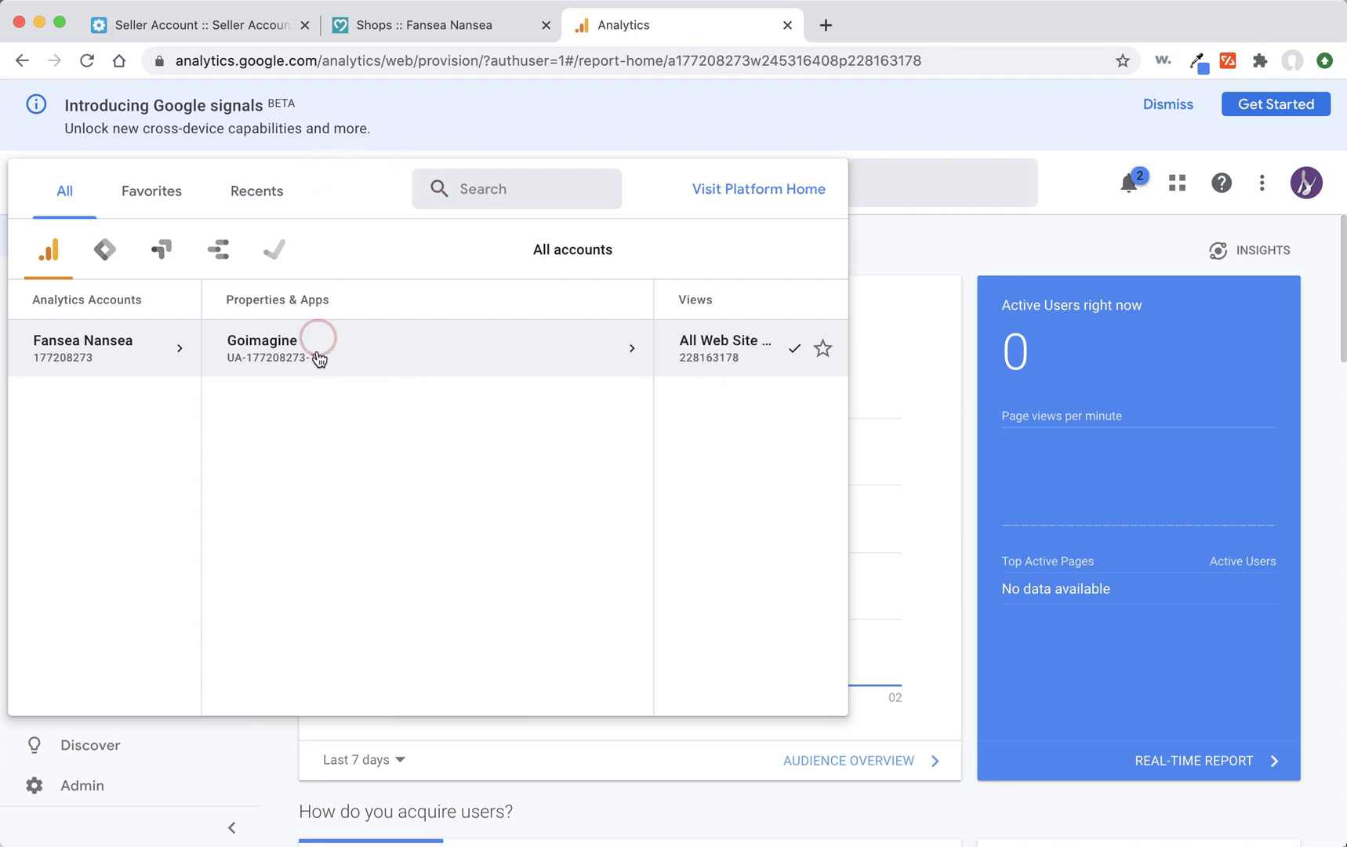
- Select the All Web Site Data view of the Goimagine property
click(519, 367)
scroll(949, 439, down, 1)
scroll(950, 437, down, 6)
scroll(949, 436, up, 6)
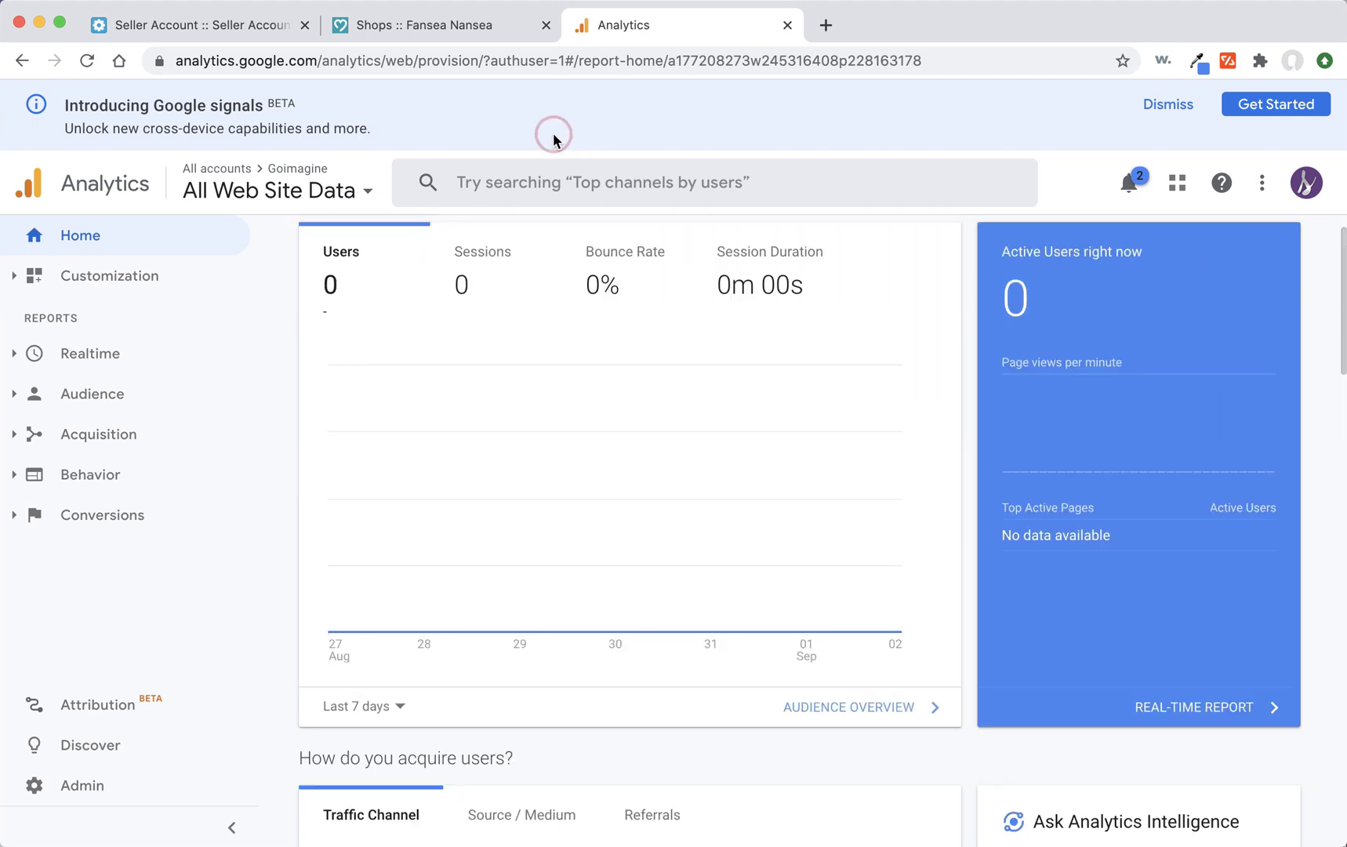
- Reload the shop page, then review the Home report still showing 0 users and sessions
click(426, 26)
click(87, 61)
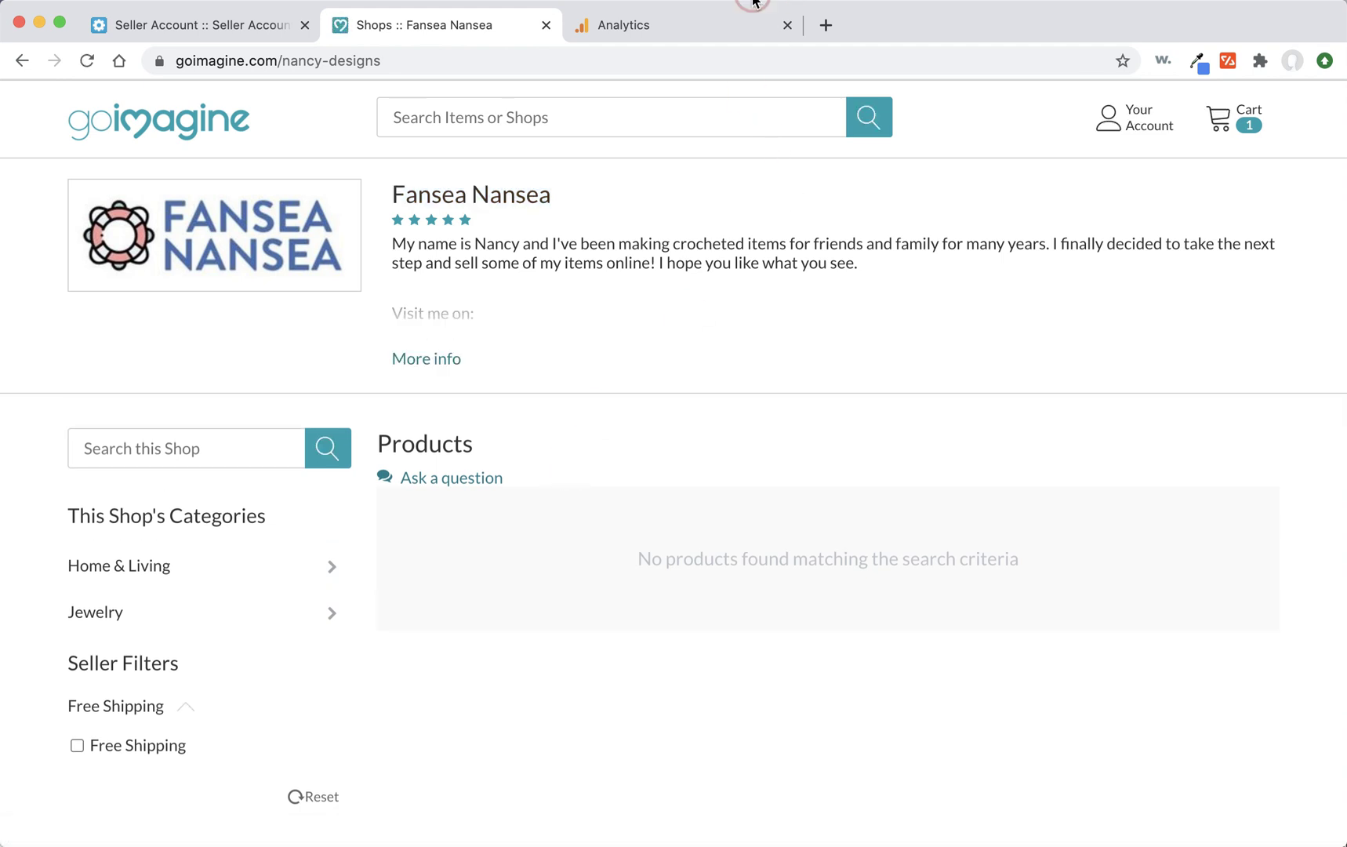
click(662, 25)
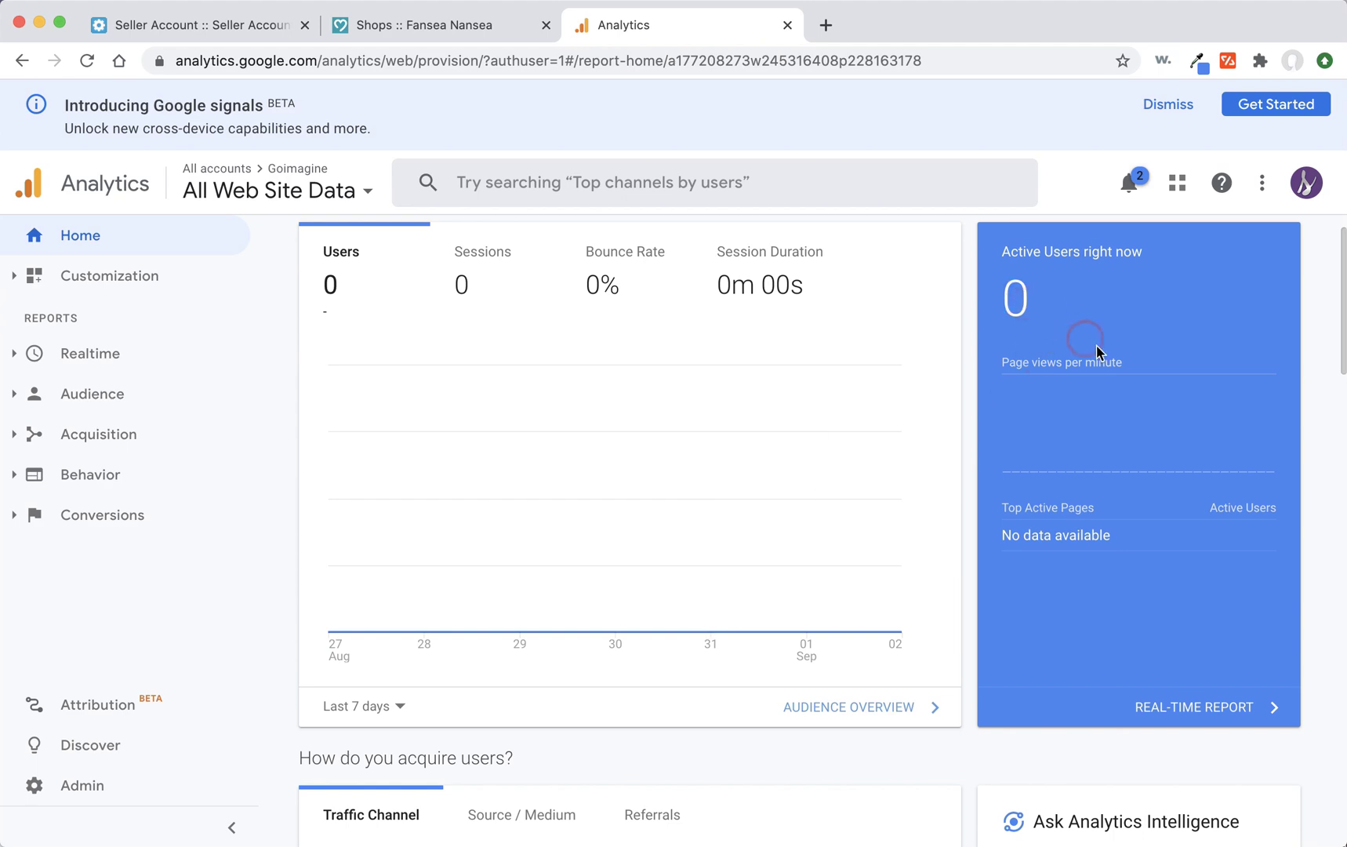
scroll(1167, 349, down, 10)
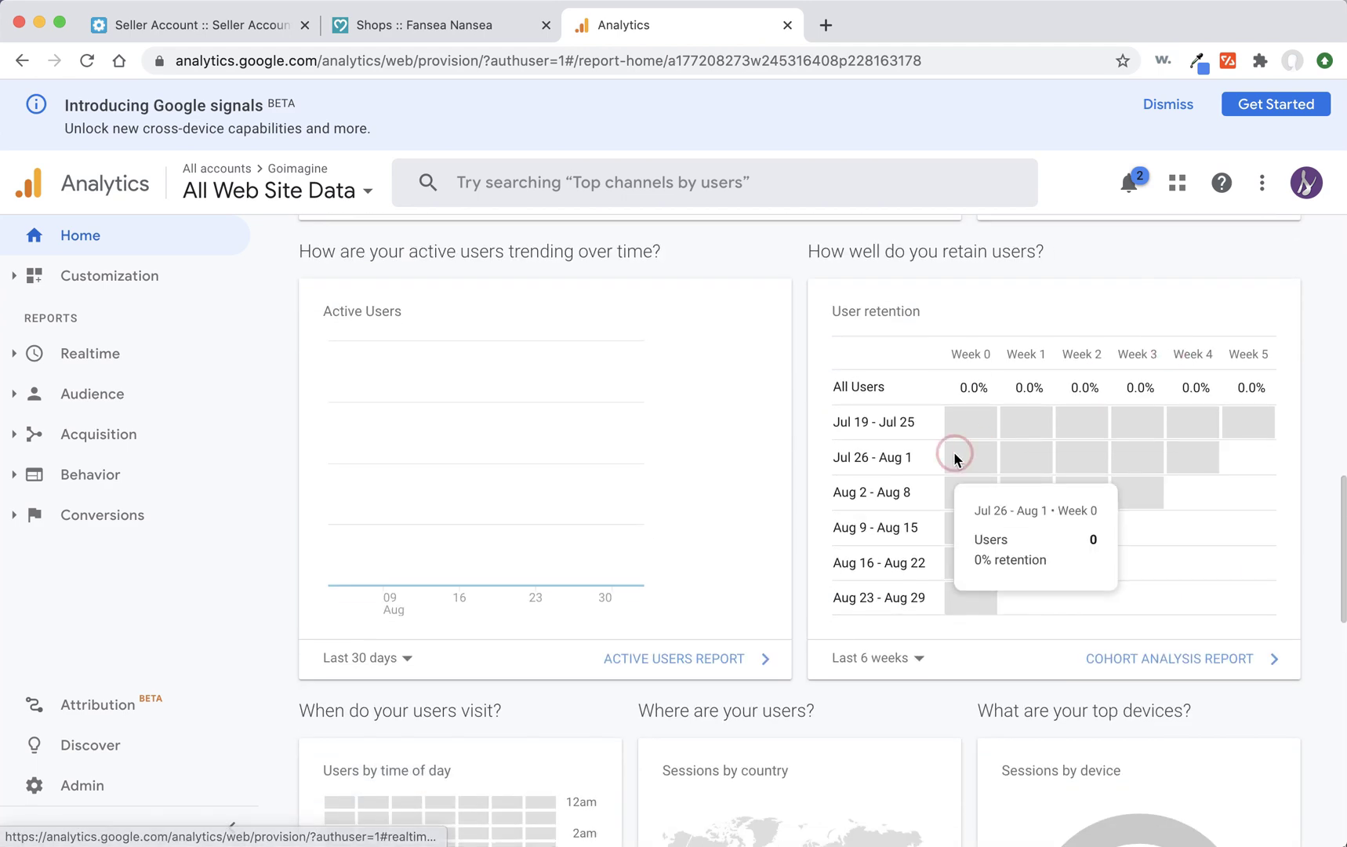
scroll(793, 517, down, 5)
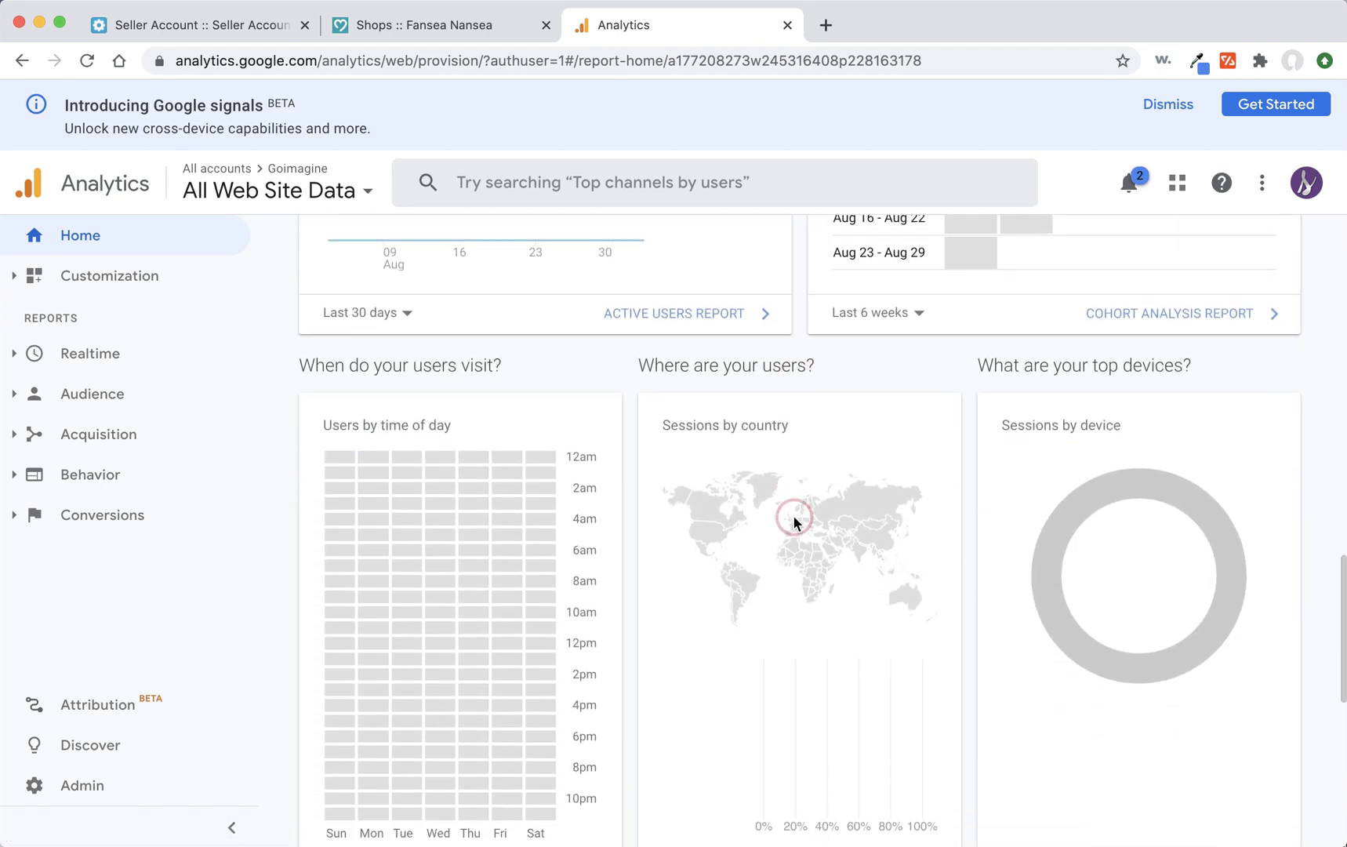
scroll(793, 519, up, 4)
scroll(795, 519, up, 10)
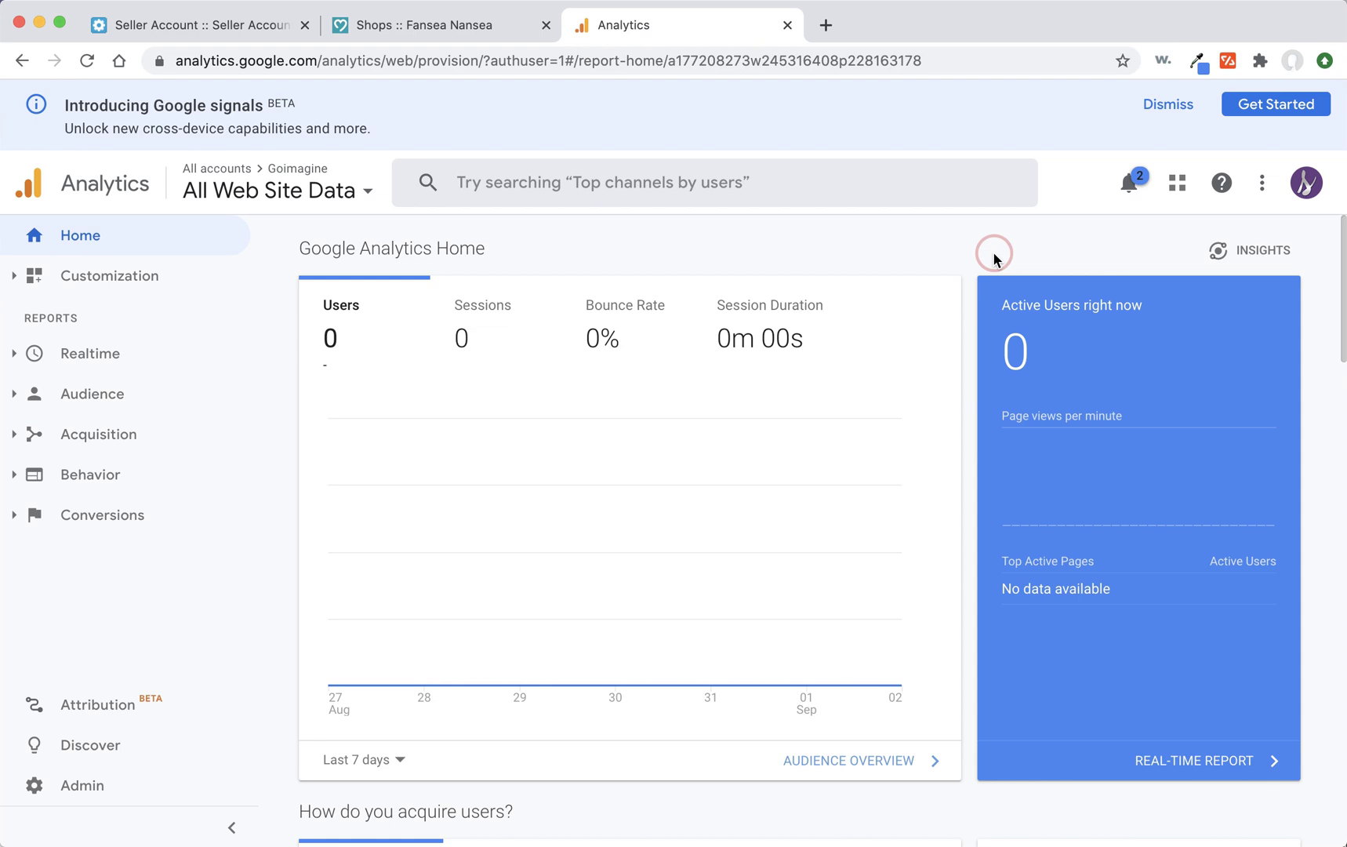
scroll(992, 259, down, 3)
scroll(969, 333, up, 3)
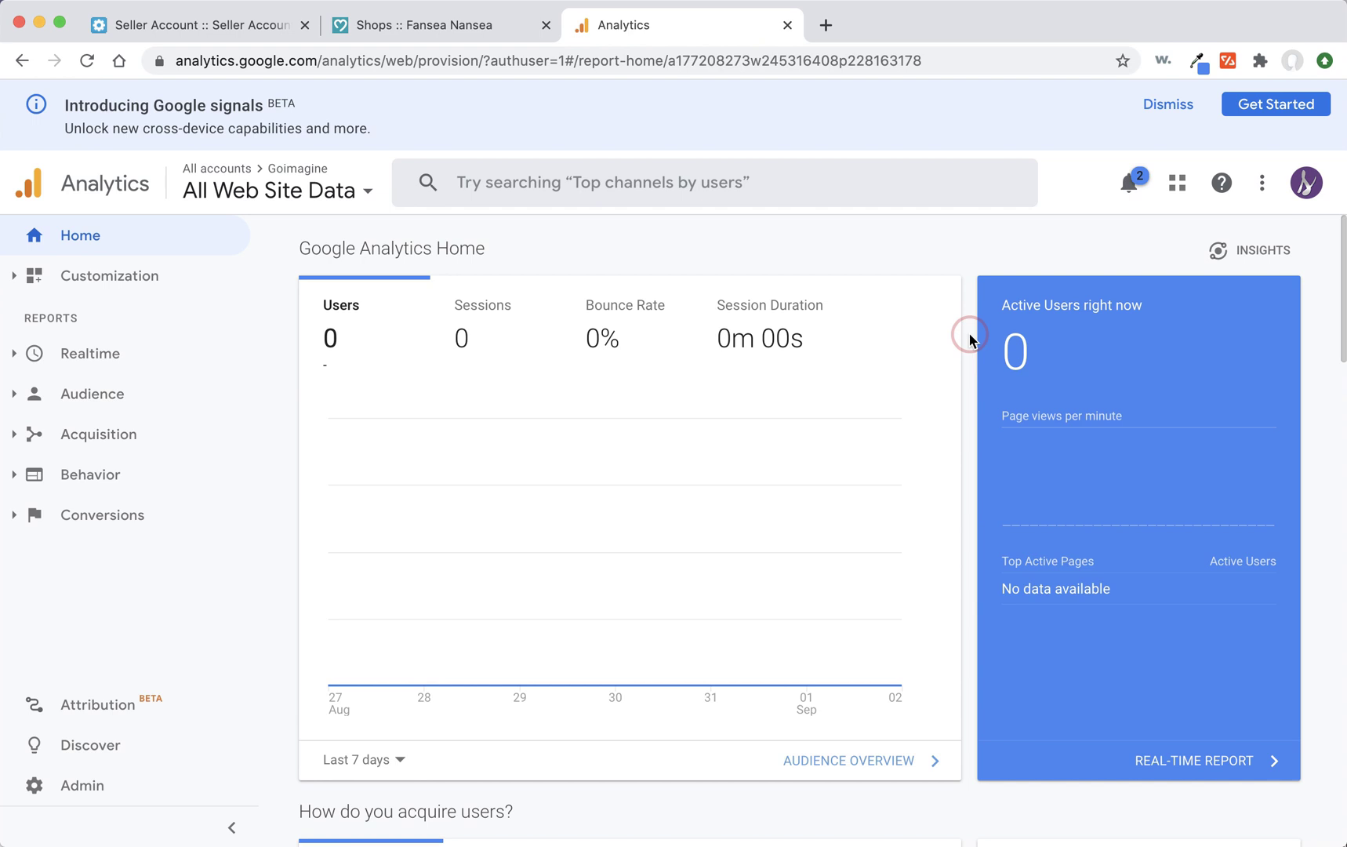